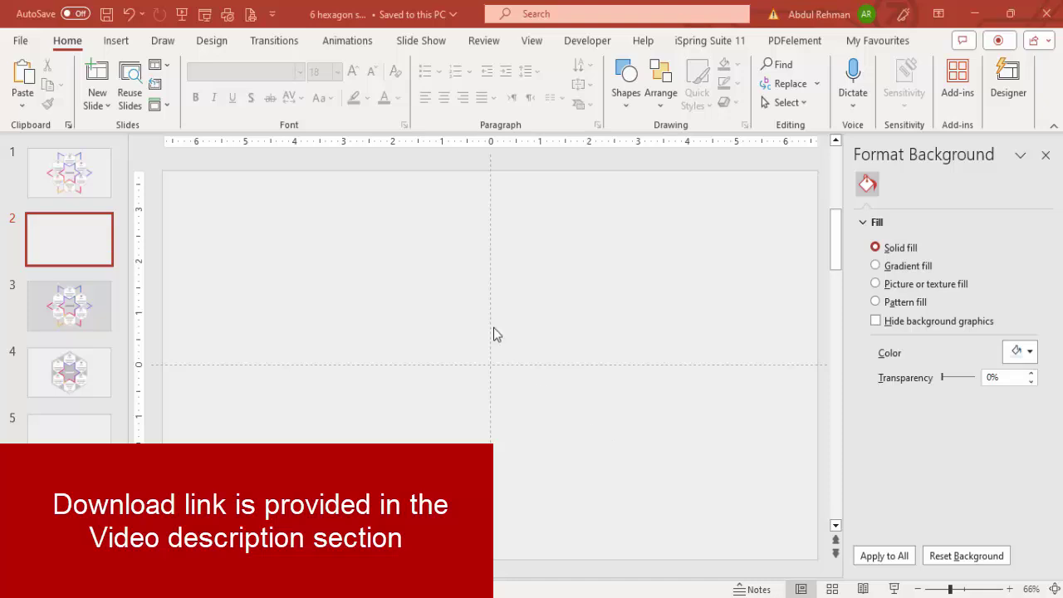
Draw a hexagon on slide 2 from the Shapes gallery
left_click(123, 46)
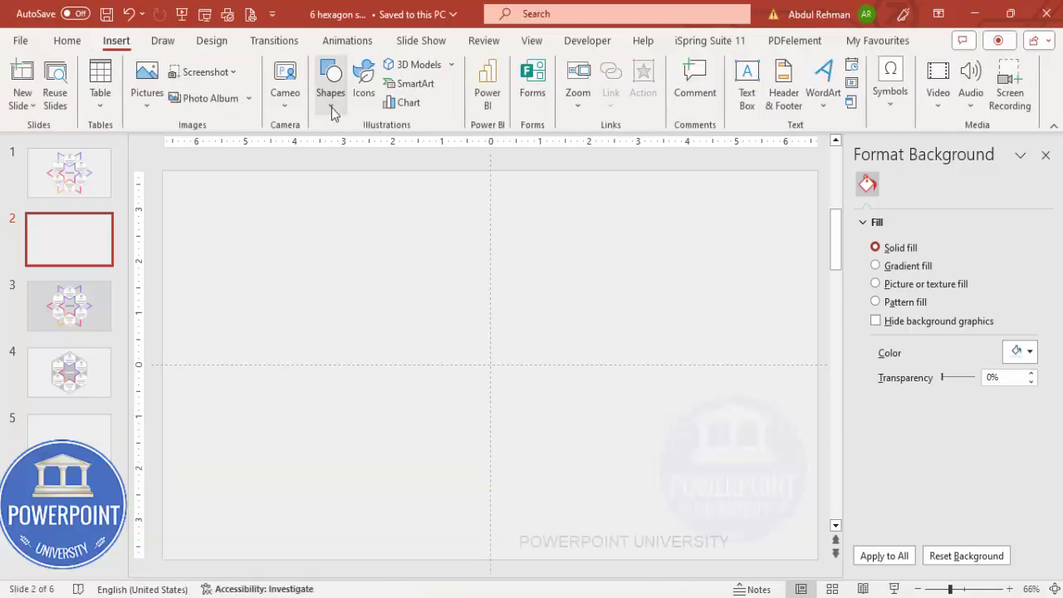
left_click(331, 106)
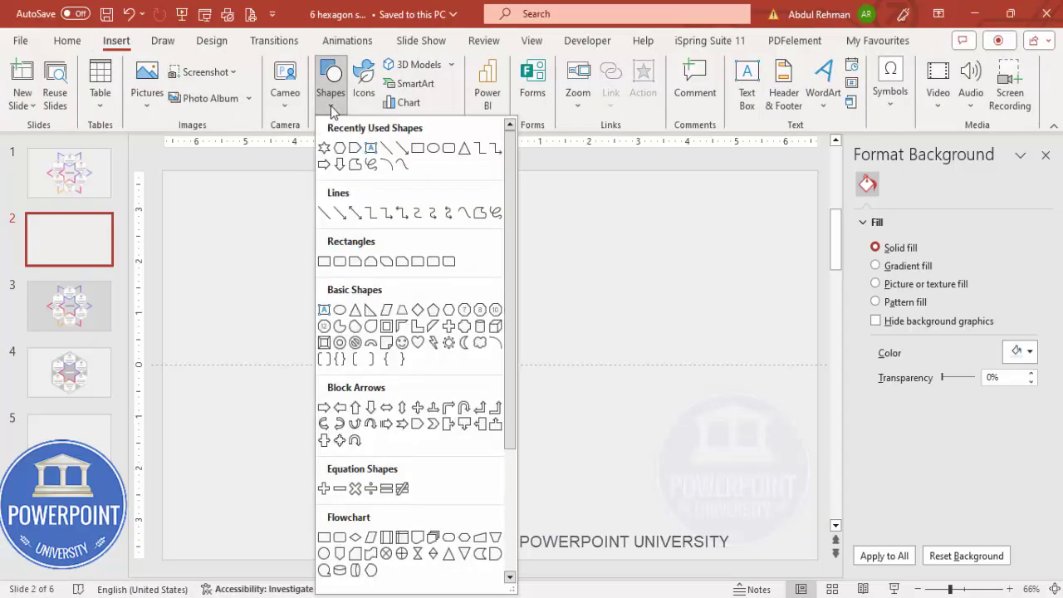
left_click(454, 312)
left_click(529, 283)
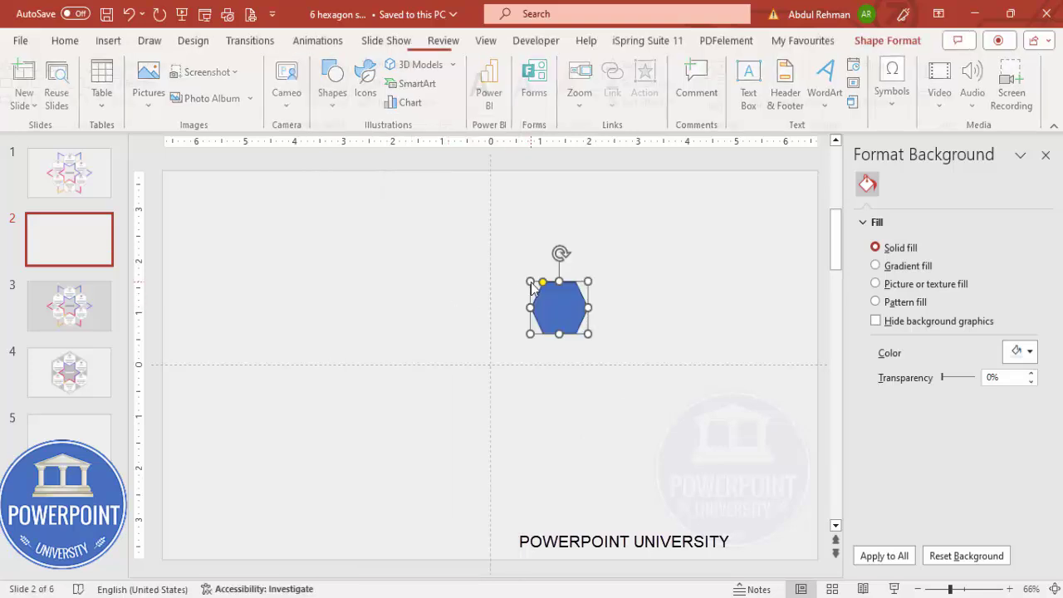
Size the hexagon to 1.82" high and 2.12" wide
left_click(964, 72)
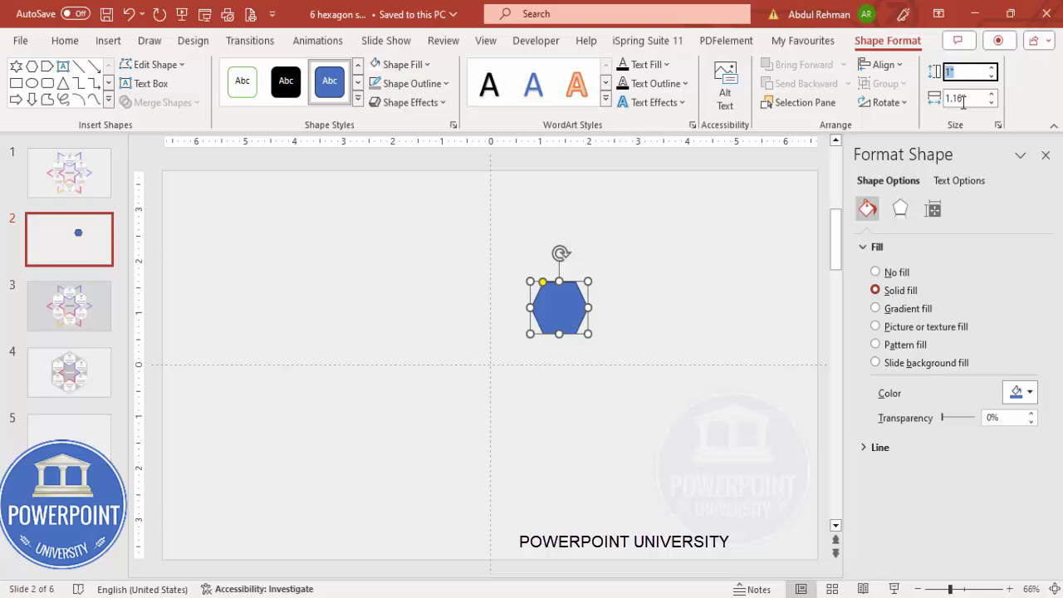
type("1.82")
key("Tab")
type("2")
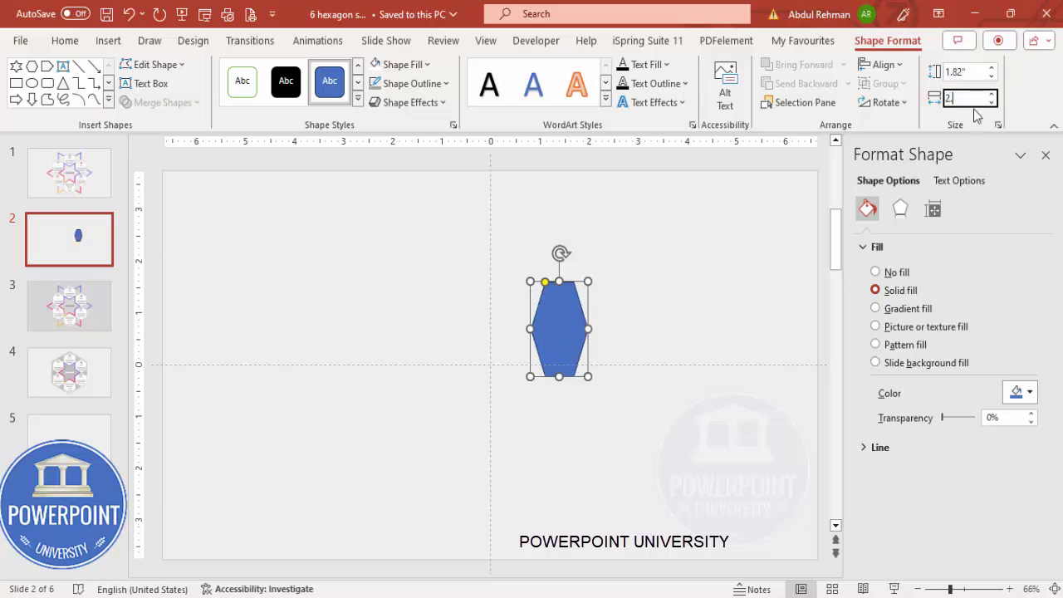
key("Return")
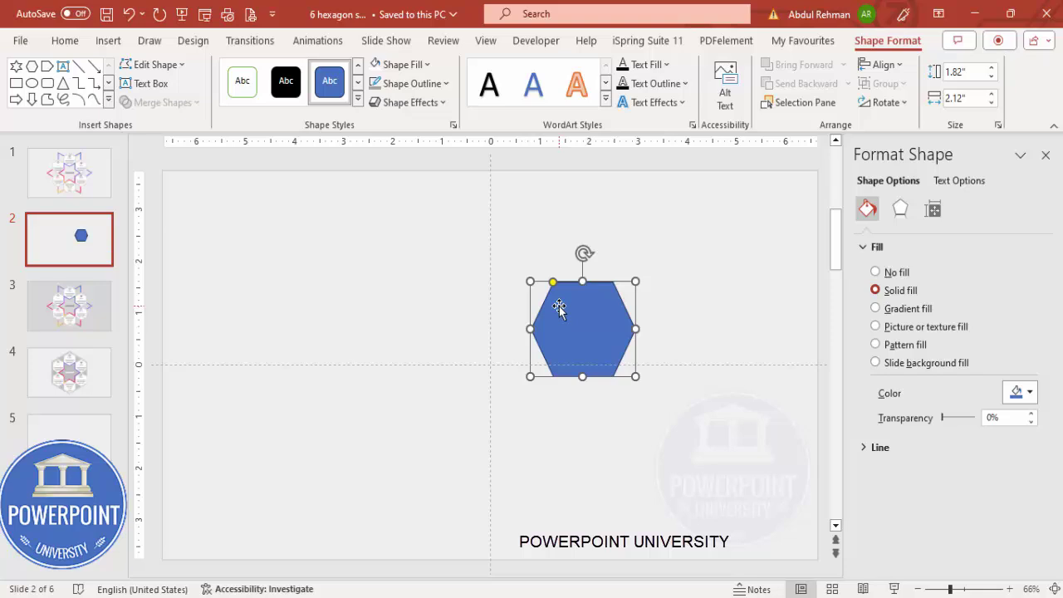
Rotate the hexagon so a point faces up
key("alt+Right")
key("alt+Right")
key("alt+Right")
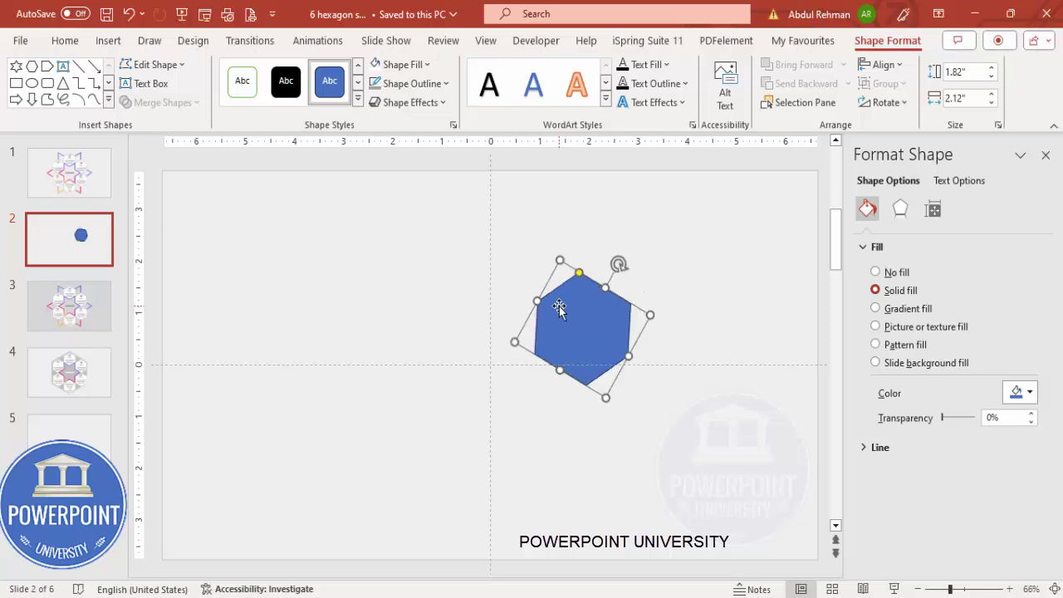
key("alt+Left")
key("alt+Left")
key("alt+Left")
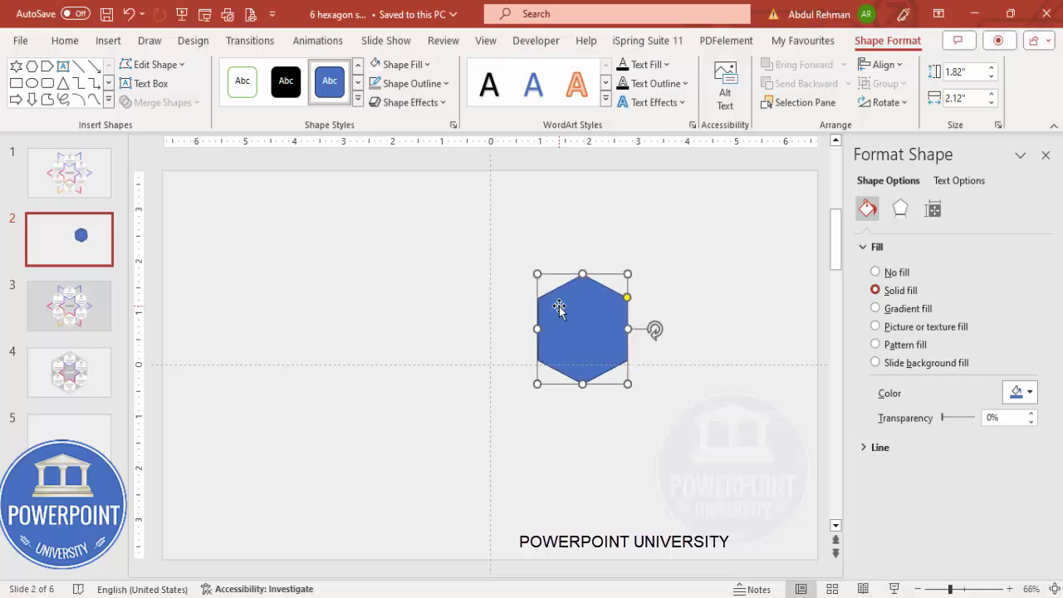
left_click(610, 269)
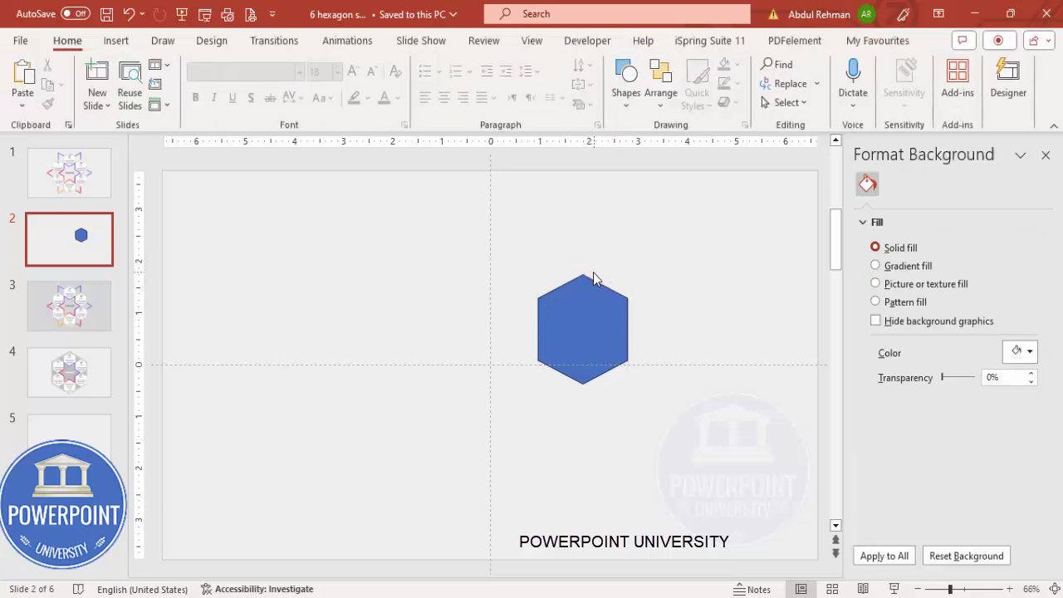
Move the hexagon onto the slide's centre line, undoing the accidental corner-indent change
left_click_drag(584, 323, 491, 273)
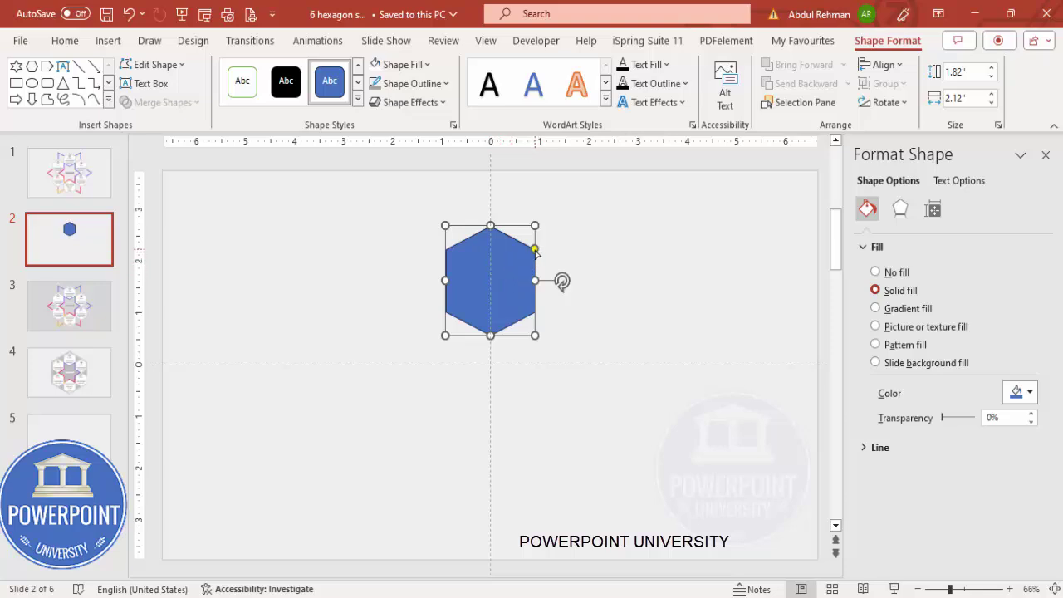
left_click_drag(534, 249, 562, 207)
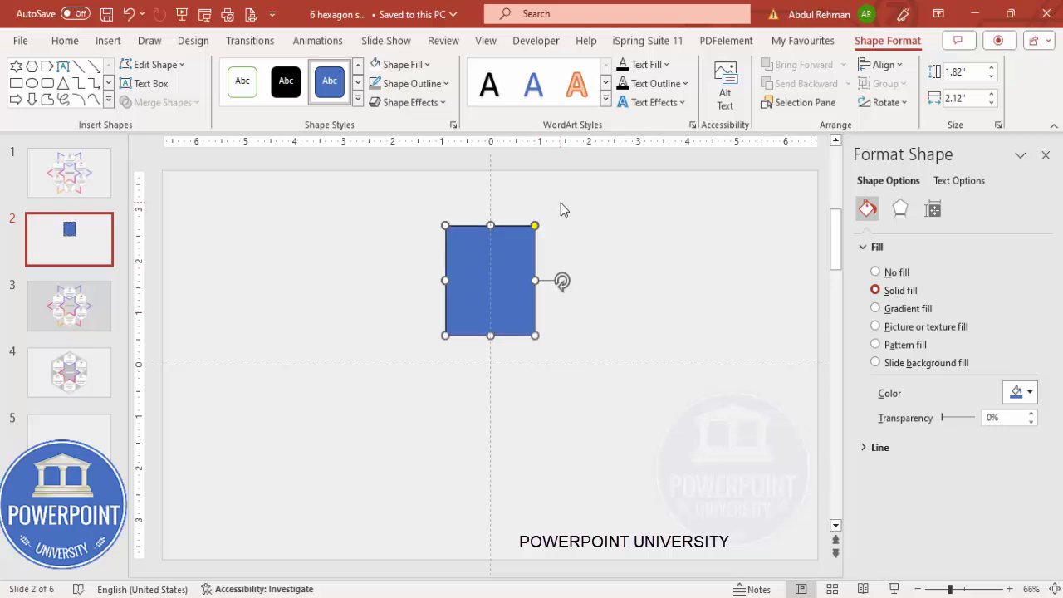
key("ctrl+z")
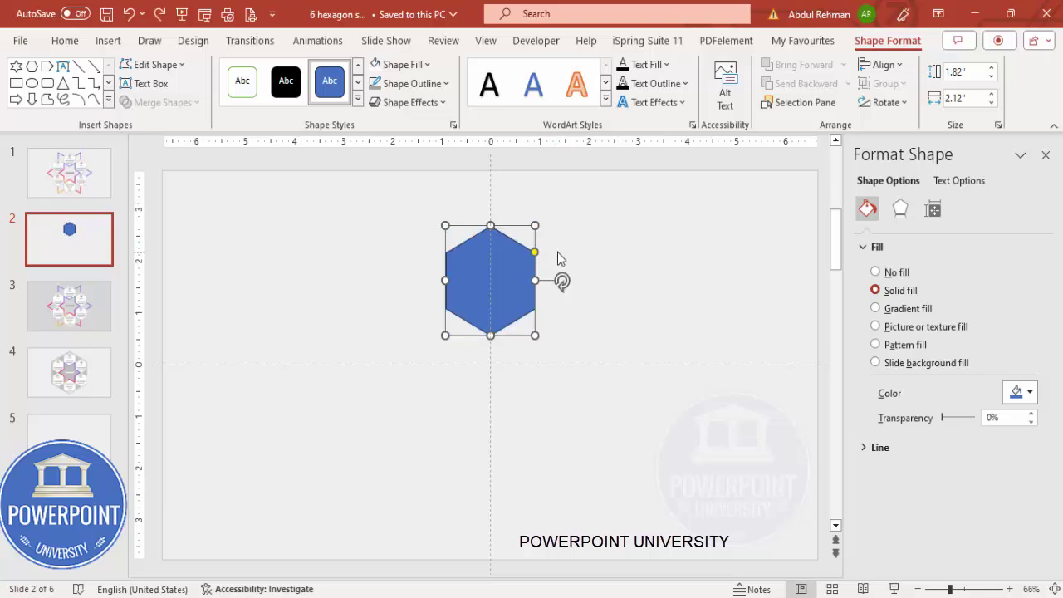
left_click(557, 252)
left_click(486, 267)
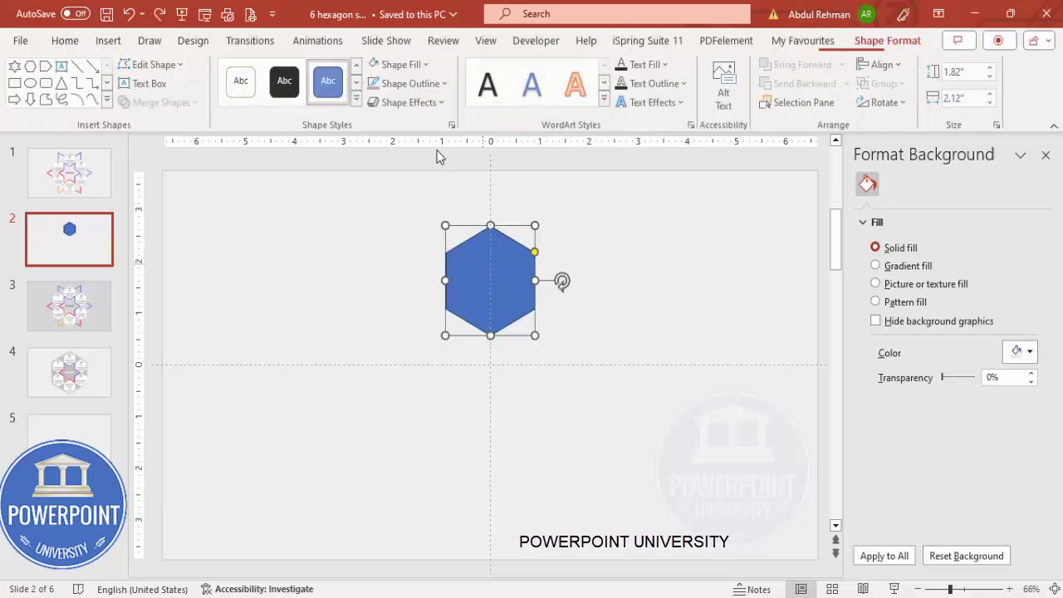
Fill the hexagon white with a grey outline and drag a copy to the lower right
left_click(391, 66)
left_click(396, 85)
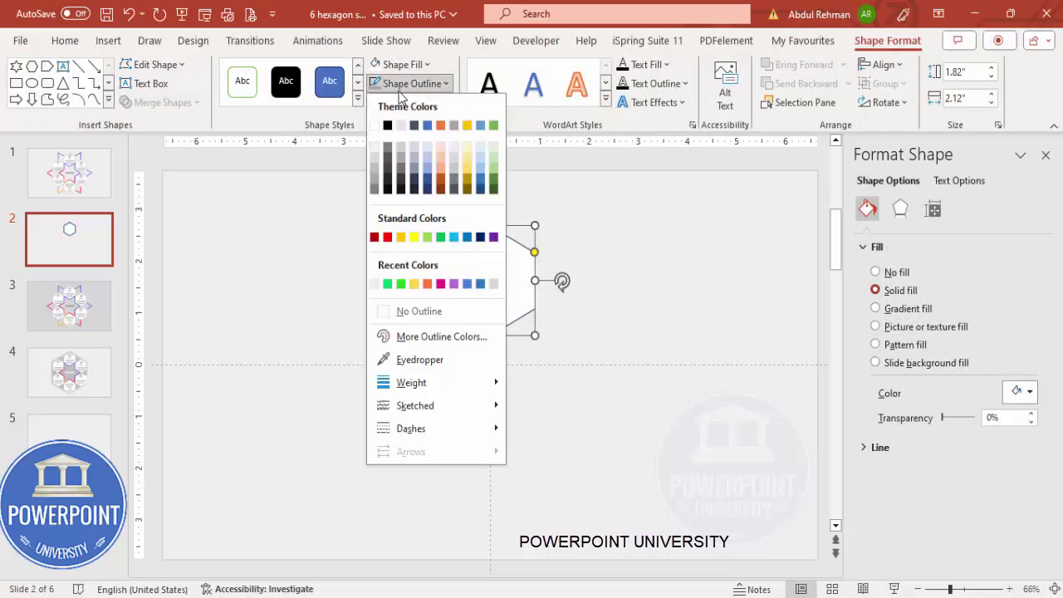
left_click(374, 183)
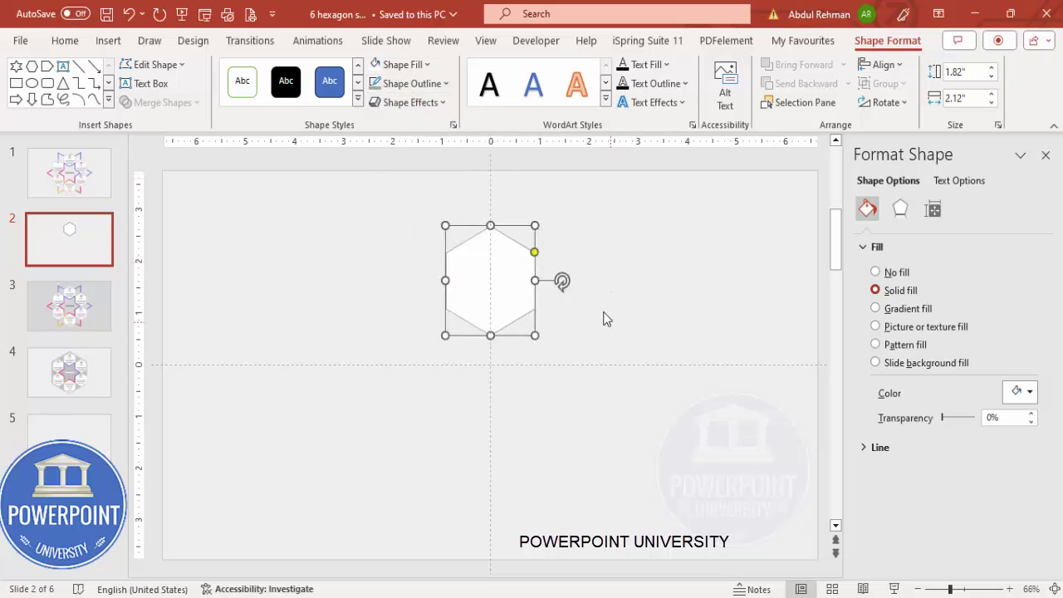
left_click_drag(502, 294, 582, 325)
Fit the first hexagon copy edge-to-edge against the original hexagon
left_click(669, 332)
left_click(539, 332)
scroll(463, 420, "up", 5, "ctrl")
left_click_drag(400, 387, 396, 385)
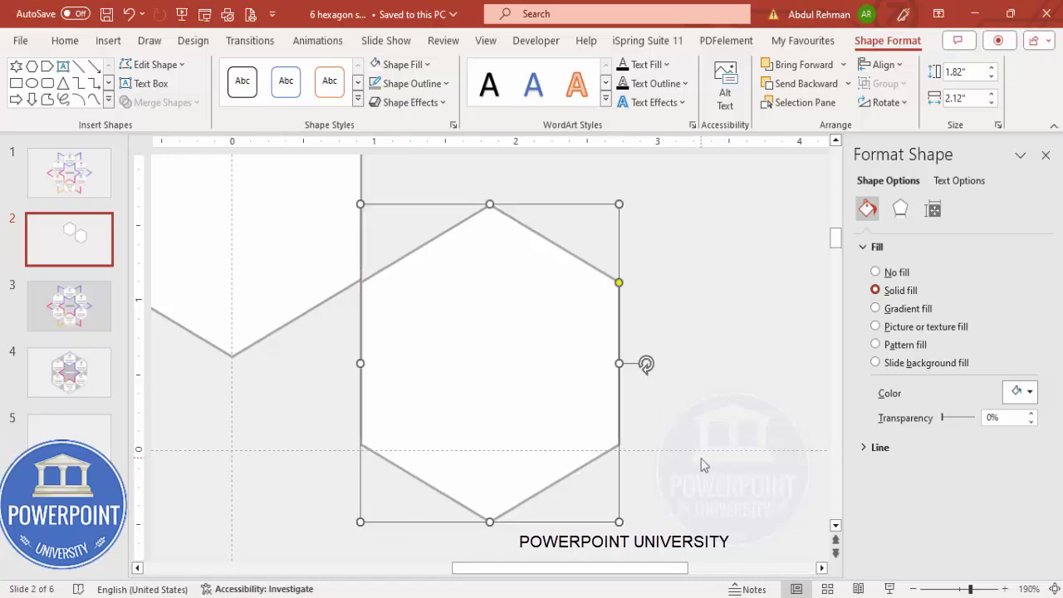
key("ctrl+Up")
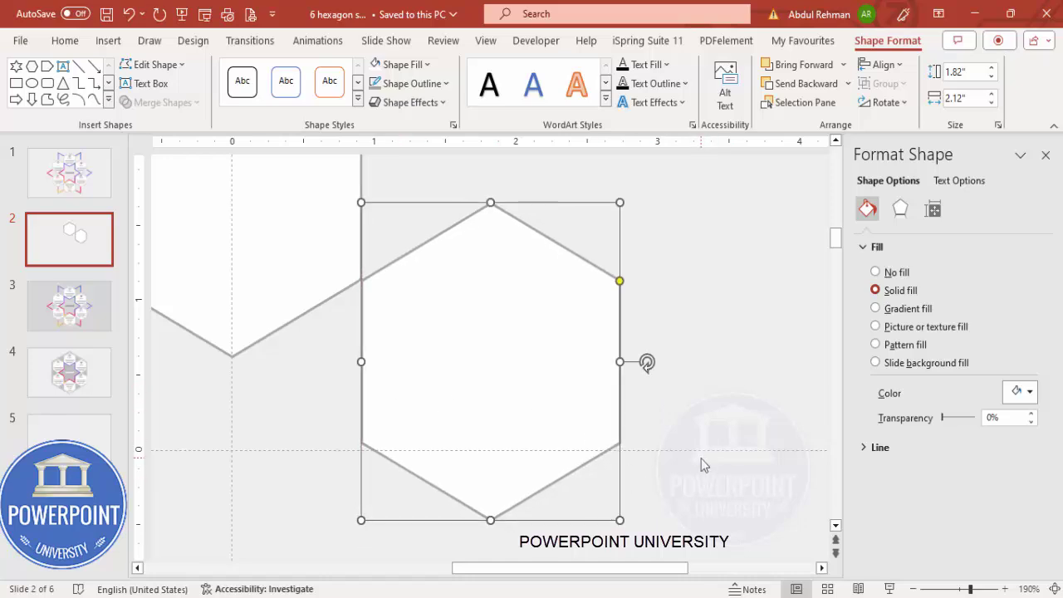
key("ctrl+Left")
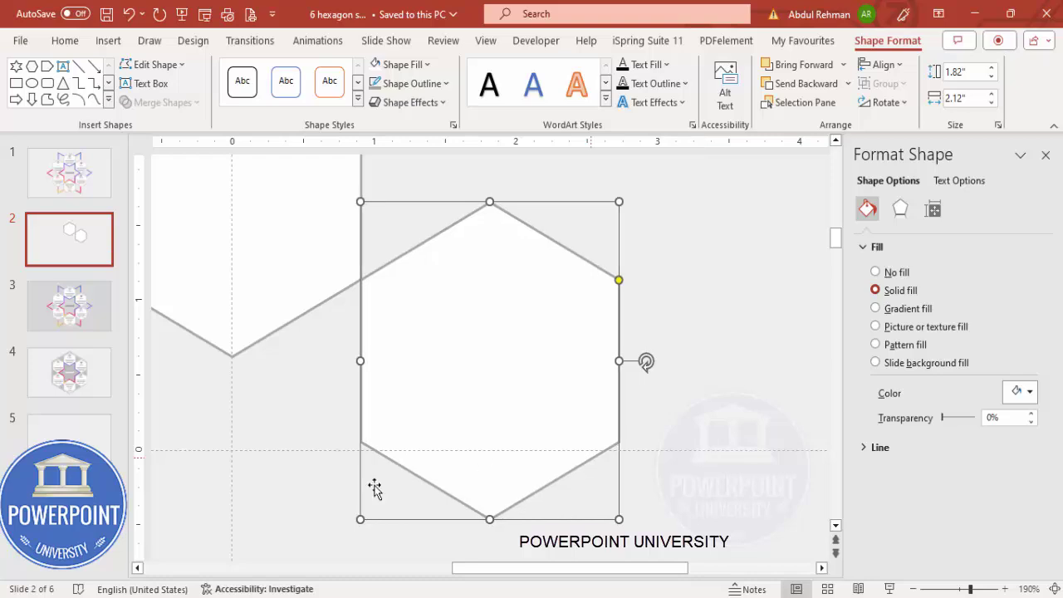
left_click(1055, 589)
Add further hexagon copies below, left and above to close the ring of six
left_click(555, 454)
left_click(587, 328)
left_click_drag(588, 328, 461, 468)
scroll(578, 430, "down", 1)
left_click_drag(396, 495, 401, 399)
scroll(401, 399, "up", 1)
key("ctrl+d")
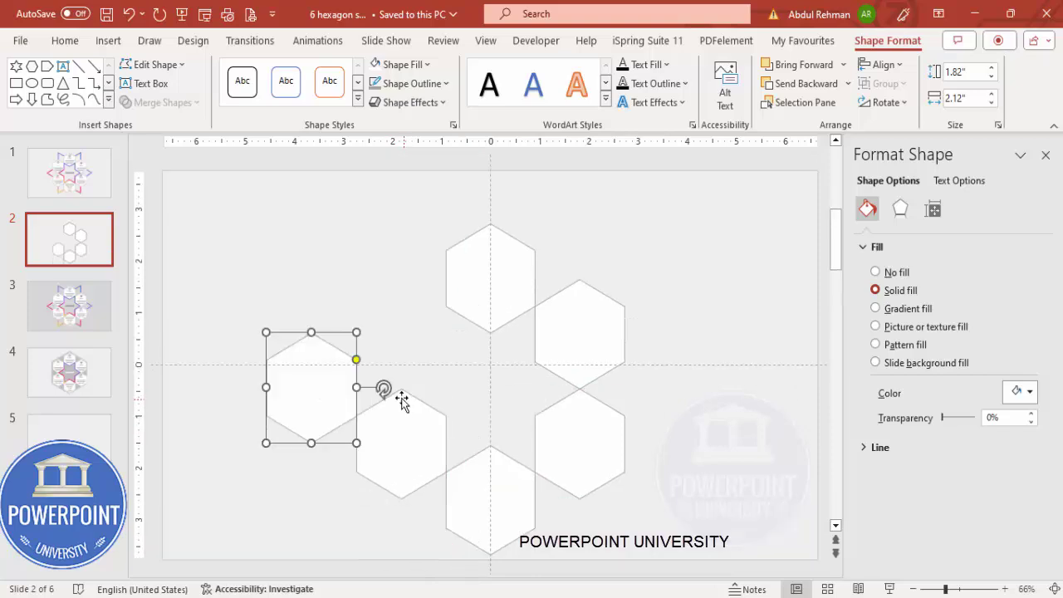
left_click_drag(336, 373, 427, 317)
left_click(481, 399)
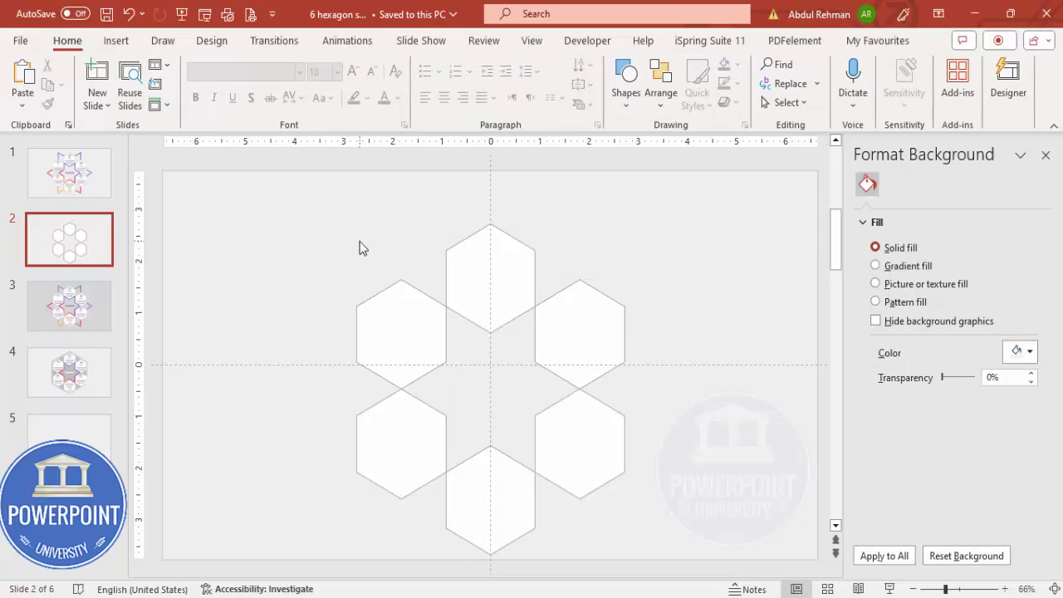
Group all six hexagons and align the group to the slide's centre and middle
key("ctrl+a")
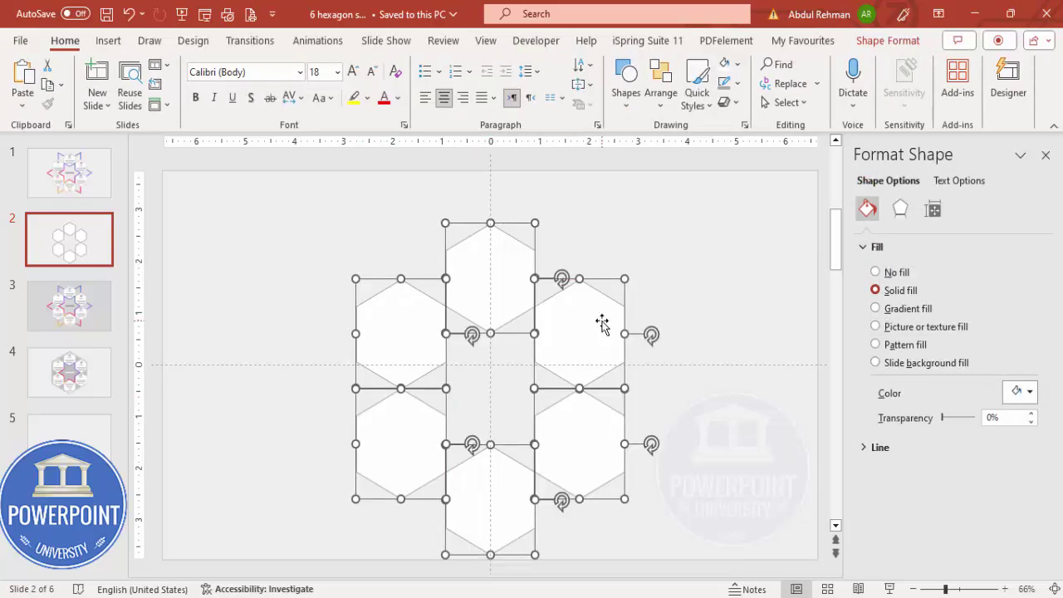
key("ctrl+g")
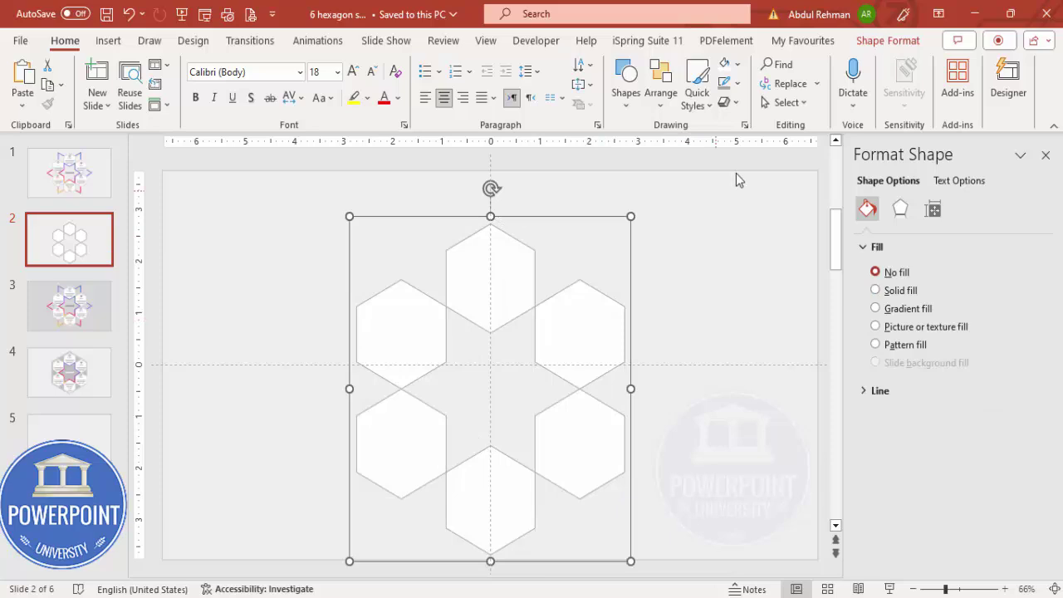
left_click(885, 40)
left_click(881, 67)
left_click(894, 109)
left_click(882, 64)
left_click(923, 184)
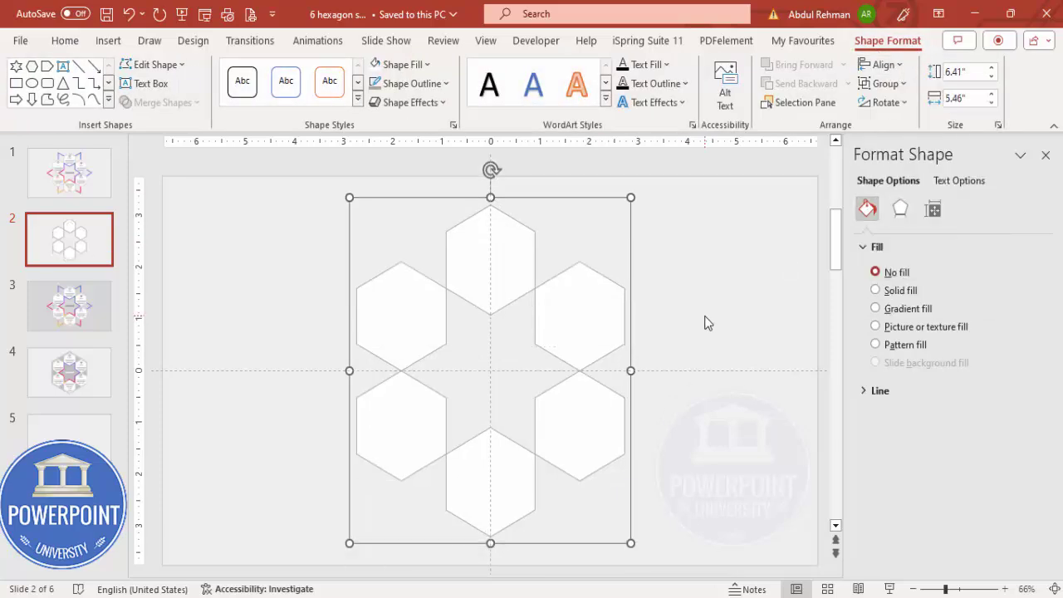
left_click(704, 316)
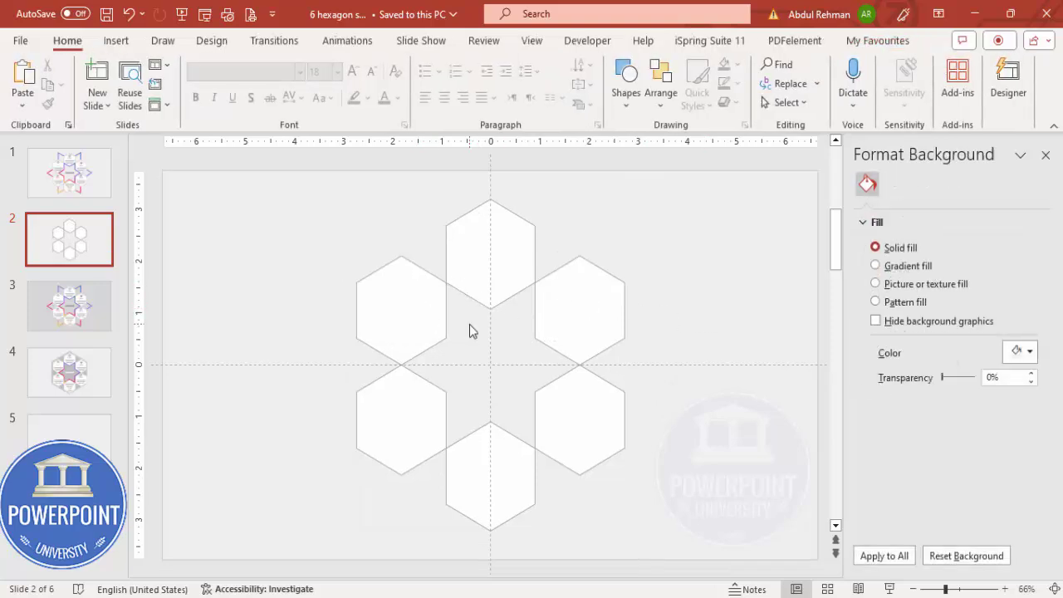
left_click(115, 41)
Draw a Star: 6 Points shape and move it onto the hexagon ring's centre
left_click(327, 104)
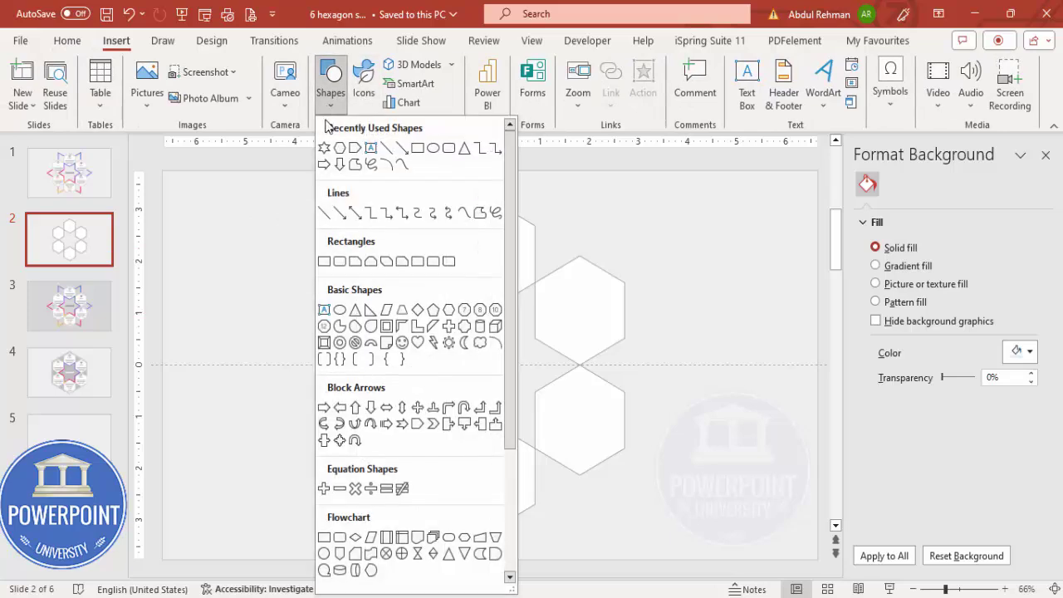
scroll(361, 498, "down", 3)
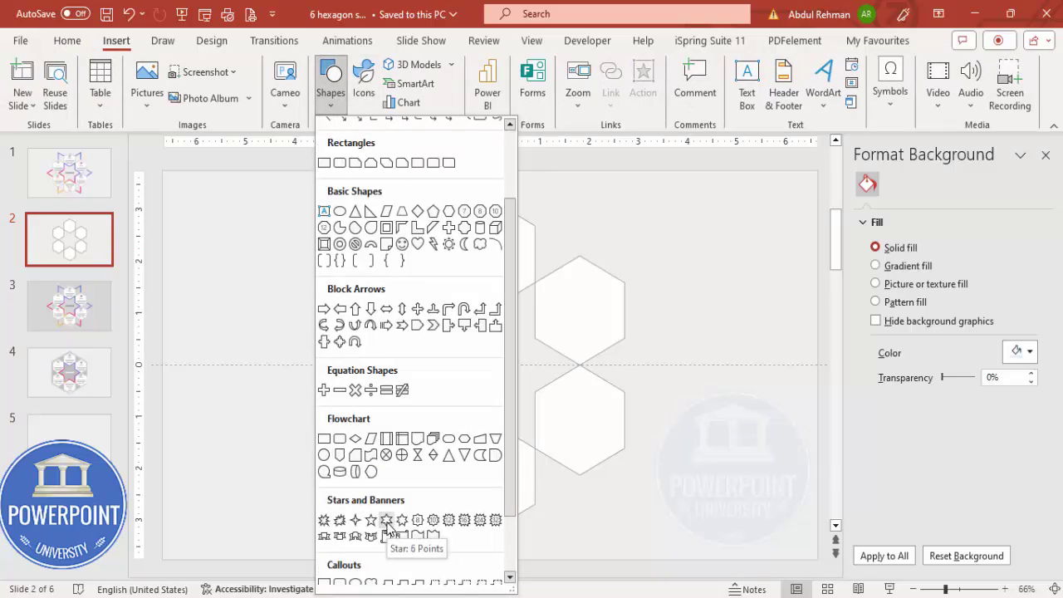
left_click(387, 520)
left_click_drag(460, 309, 608, 499)
mouse_move(562, 421)
left_mouse_down()
mouse_move(522, 387)
mouse_move(538, 387)
mouse_move(512, 387)
mouse_move(534, 387)
mouse_move(522, 399)
mouse_move(553, 431)
mouse_move(527, 384)
left_mouse_up()
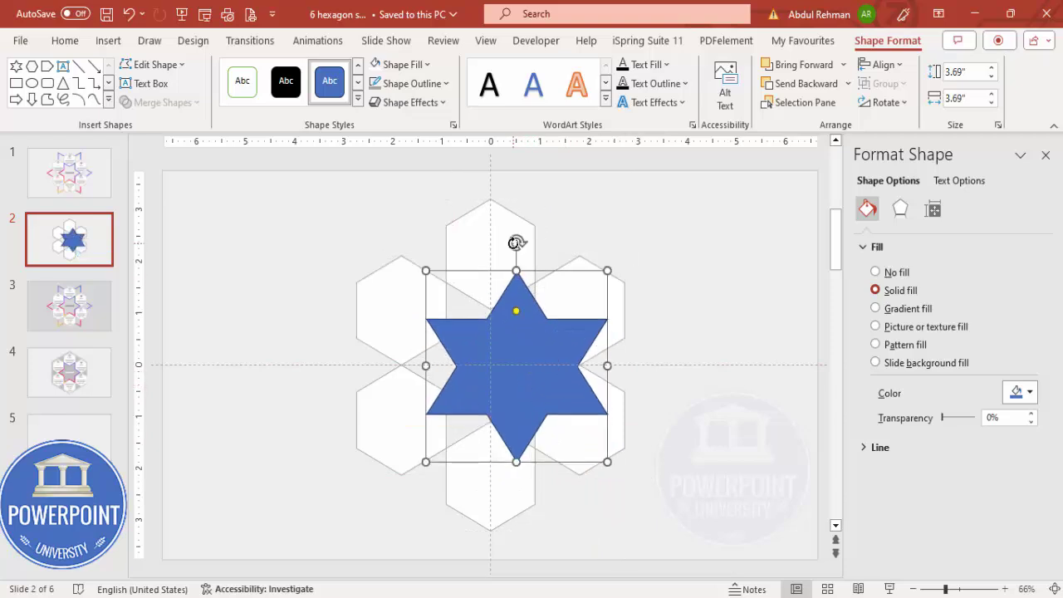
Rotate the star with Alt+Right twice, recentre it, and set 47% fill transparency
key("alt+Right")
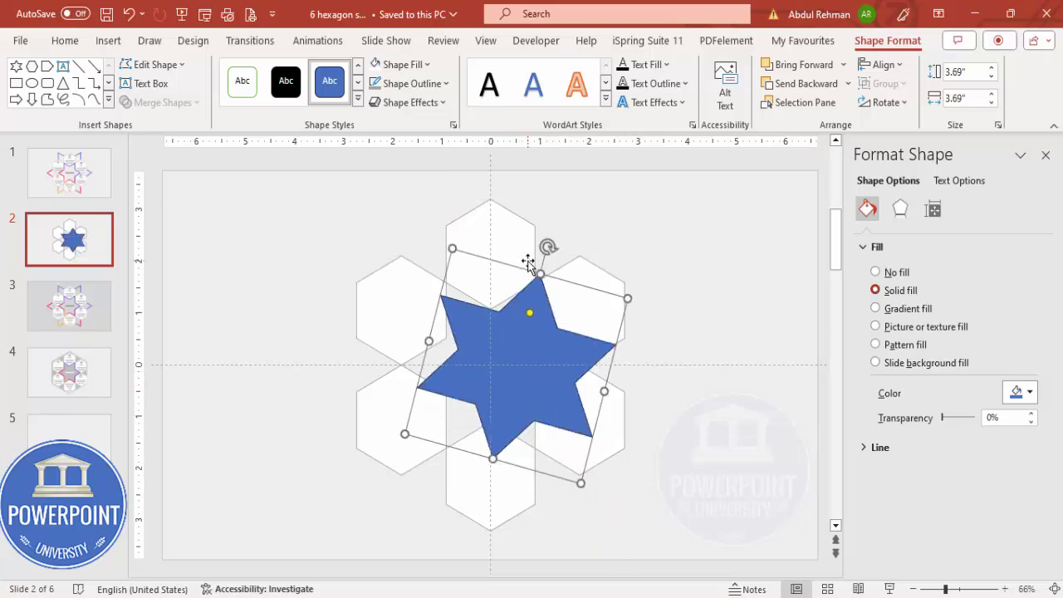
key("alt+Right")
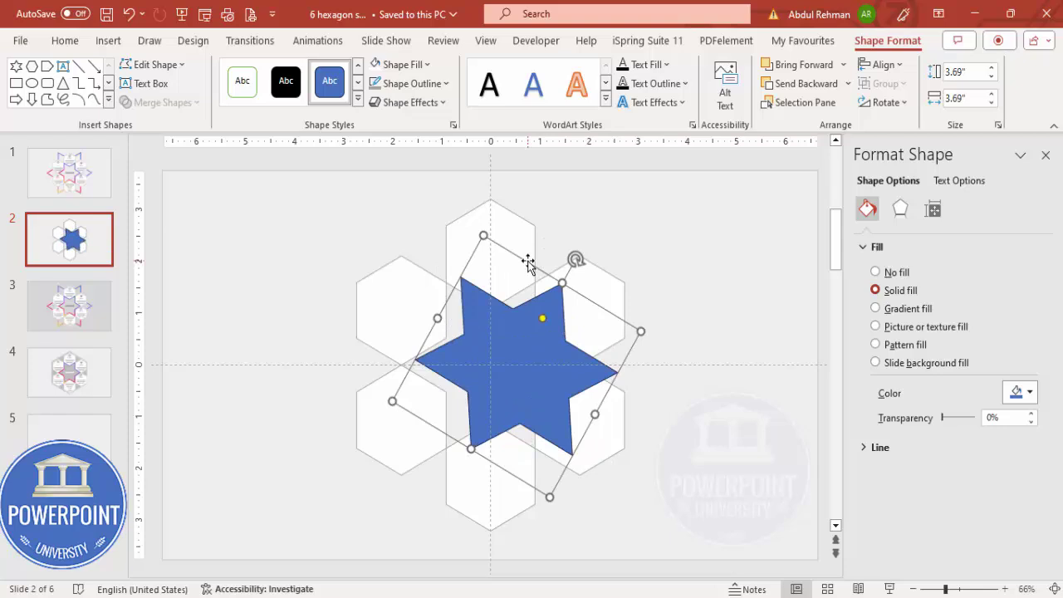
left_click_drag(524, 351, 505, 343)
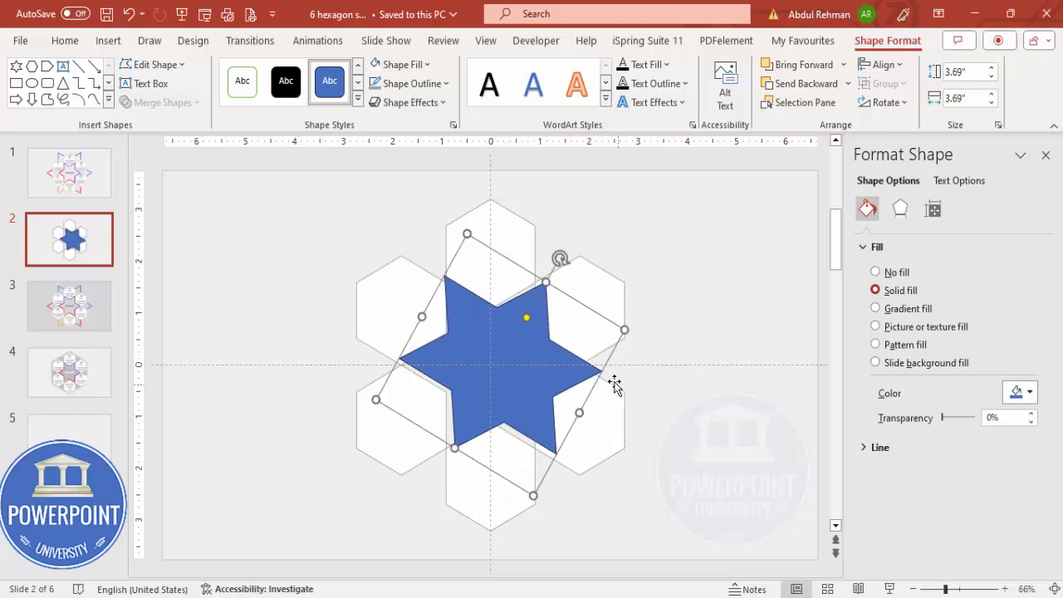
left_click_drag(943, 419, 957, 418)
Resize the star to 3.58" by 3.13" so its points fill the gaps
left_click_drag(532, 496, 516, 474)
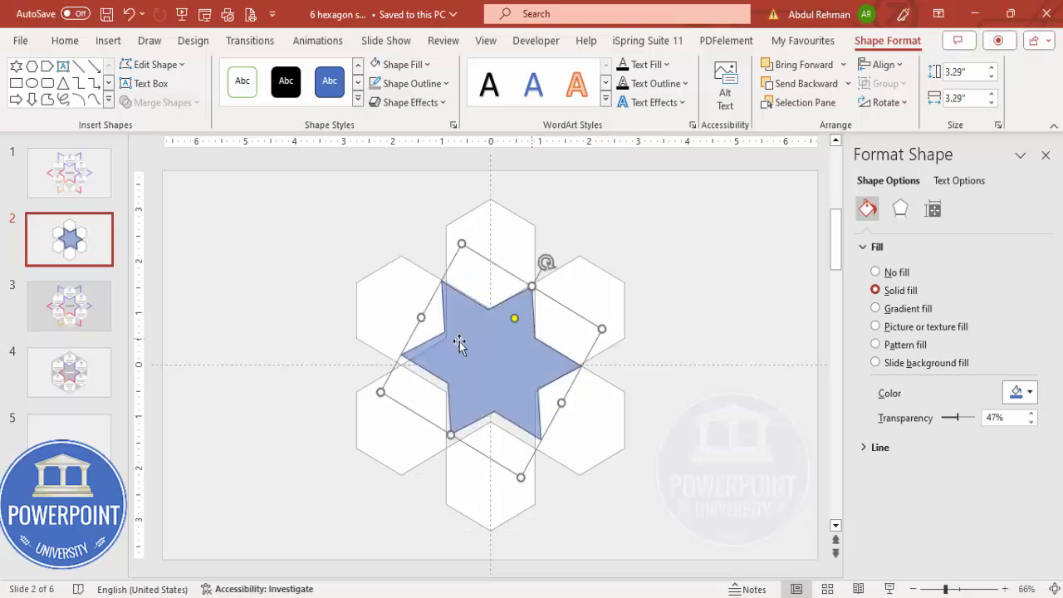
mouse_move(444, 440)
left_mouse_down()
mouse_move(441, 448)
mouse_move(460, 446)
mouse_move(455, 454)
mouse_move(456, 440)
left_mouse_up()
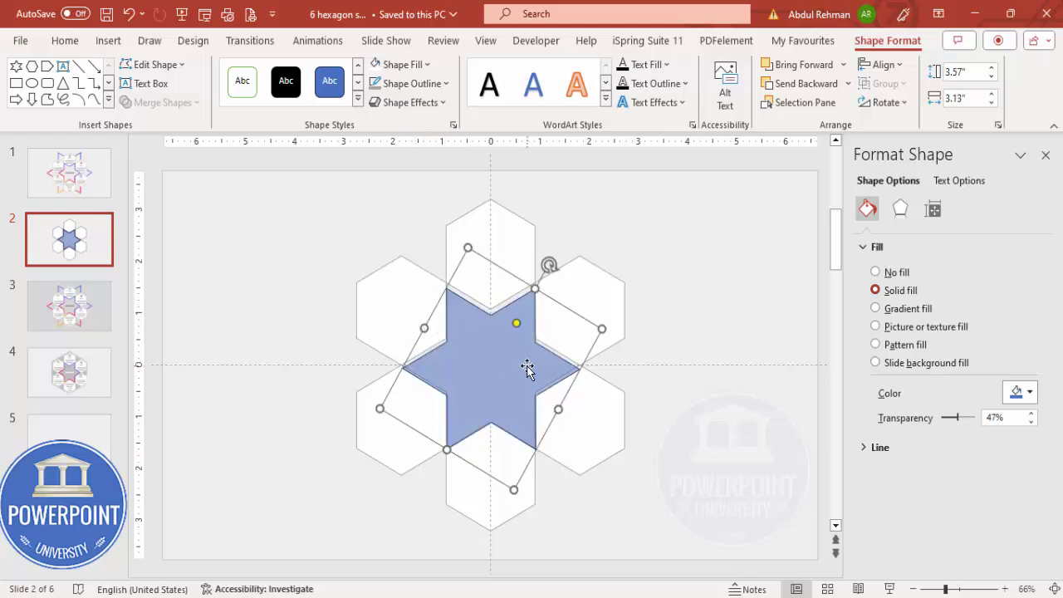
left_click_drag(527, 368, 528, 367)
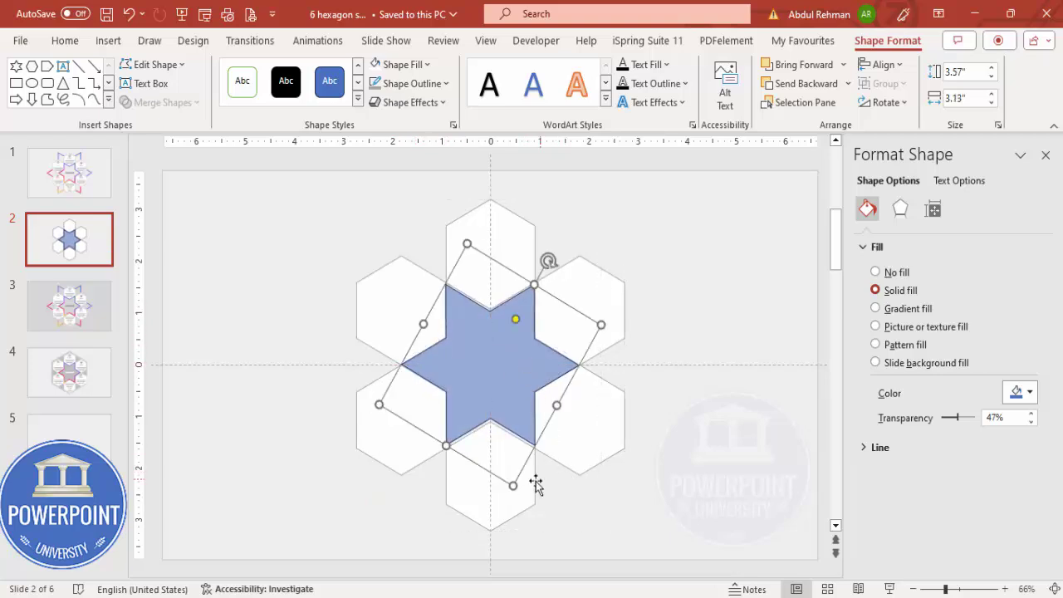
left_click_drag(512, 486, 515, 485)
left_click(715, 450)
left_click(498, 368)
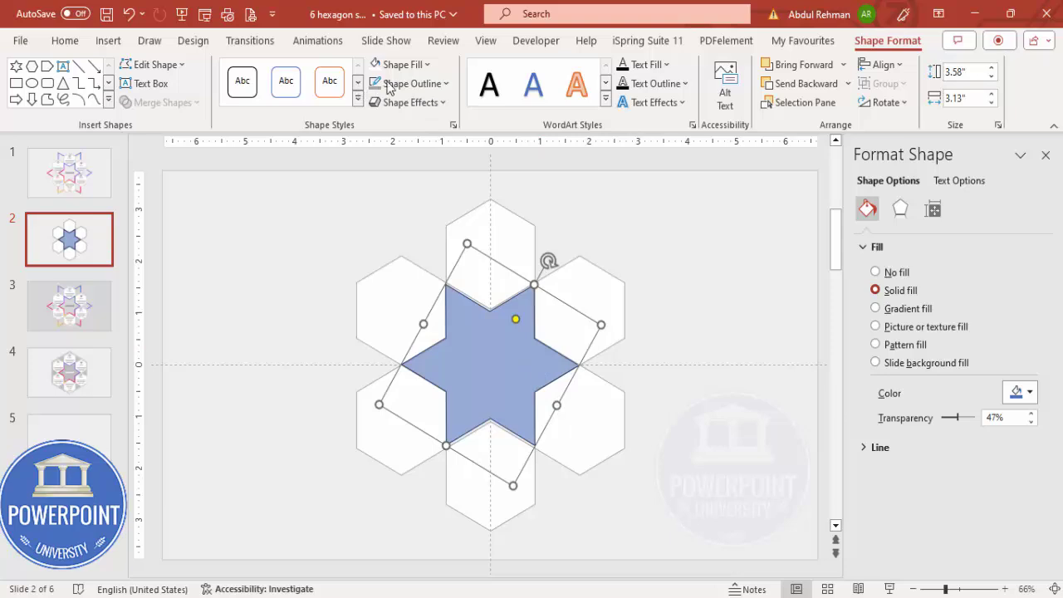
Set the star to No Fill with a 4½ pt outline
left_click(420, 70)
left_click(429, 289)
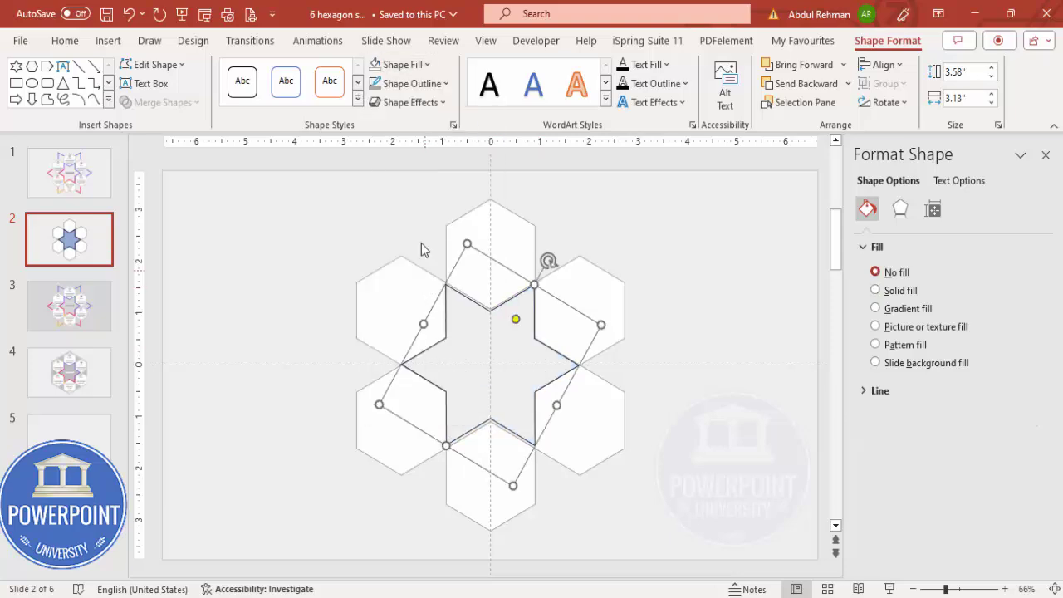
left_click(417, 84)
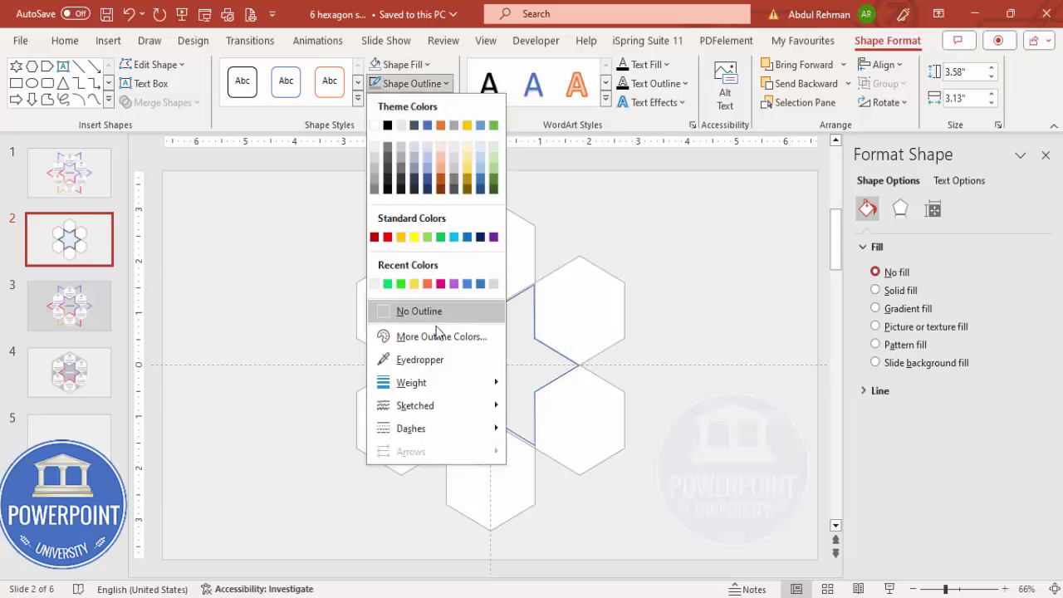
mouse_move(449, 383)
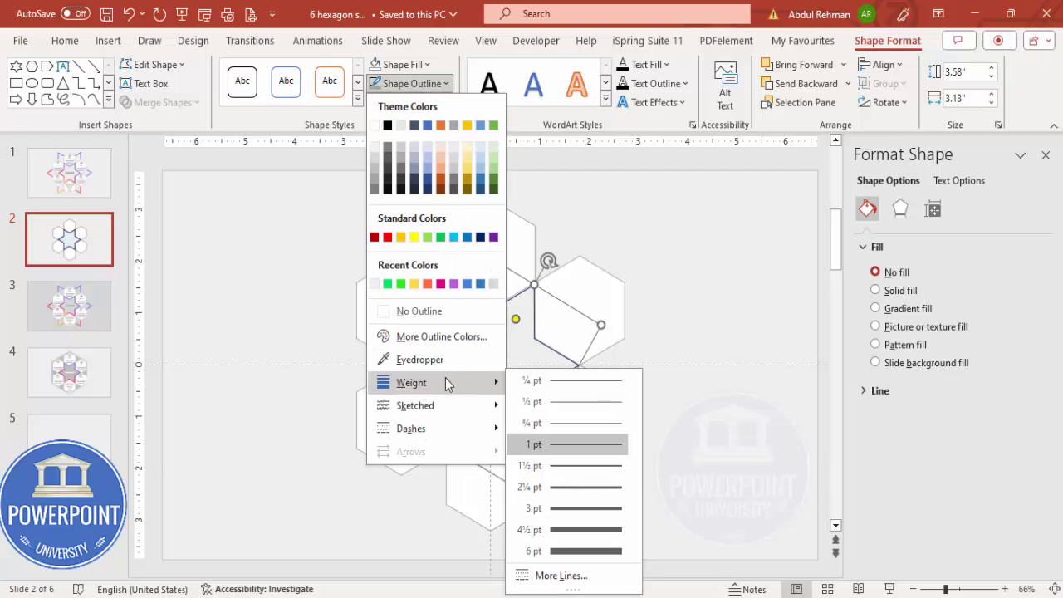
left_click(563, 529)
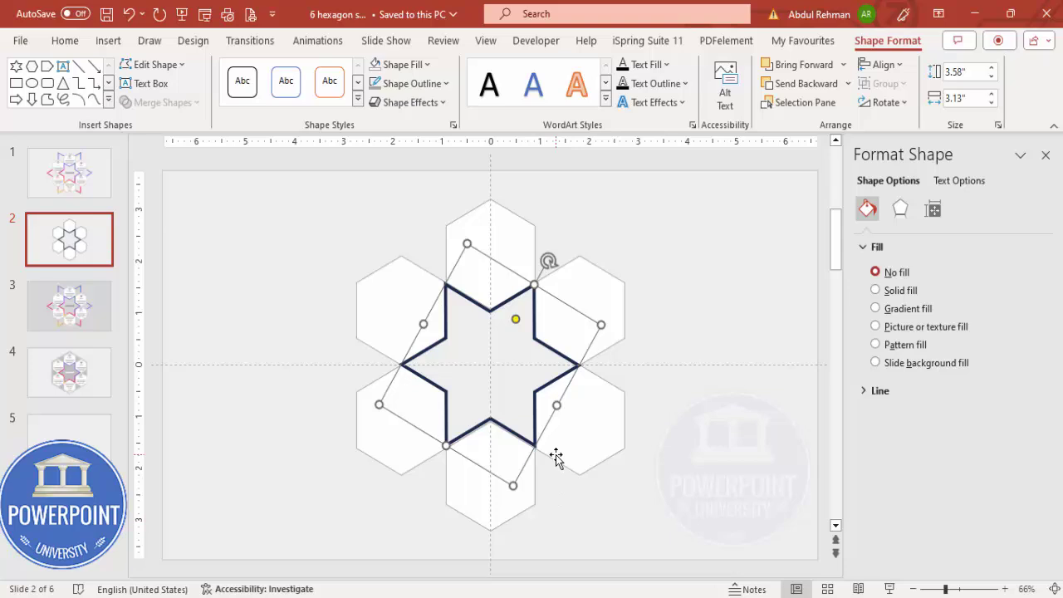
left_click(866, 392)
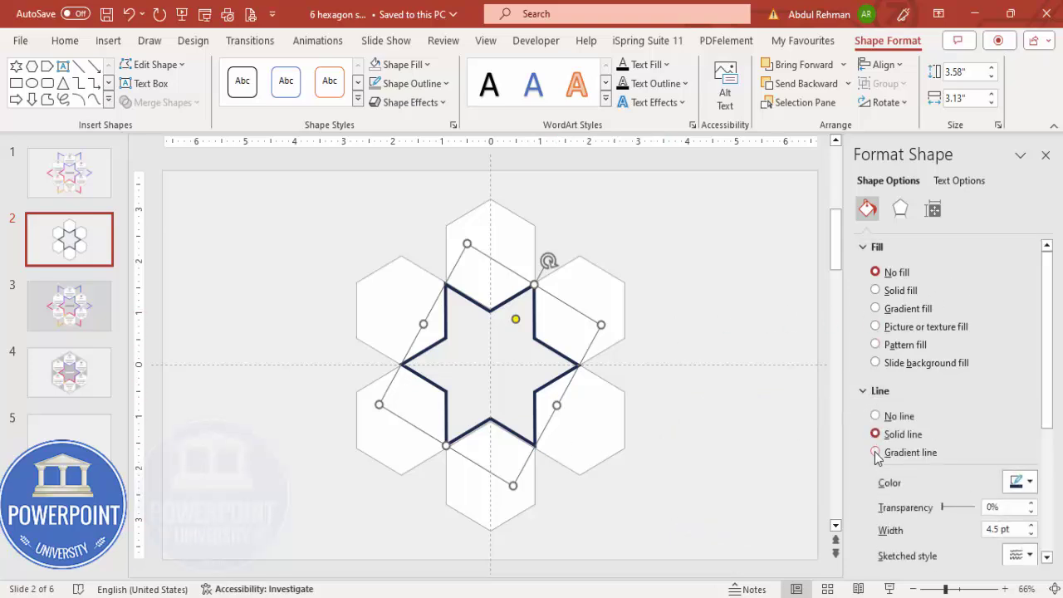
Switch the star outline to a gradient line with a pink first stop and orange stop at 43%
left_click(907, 454)
left_click_drag(1051, 370, 1045, 420)
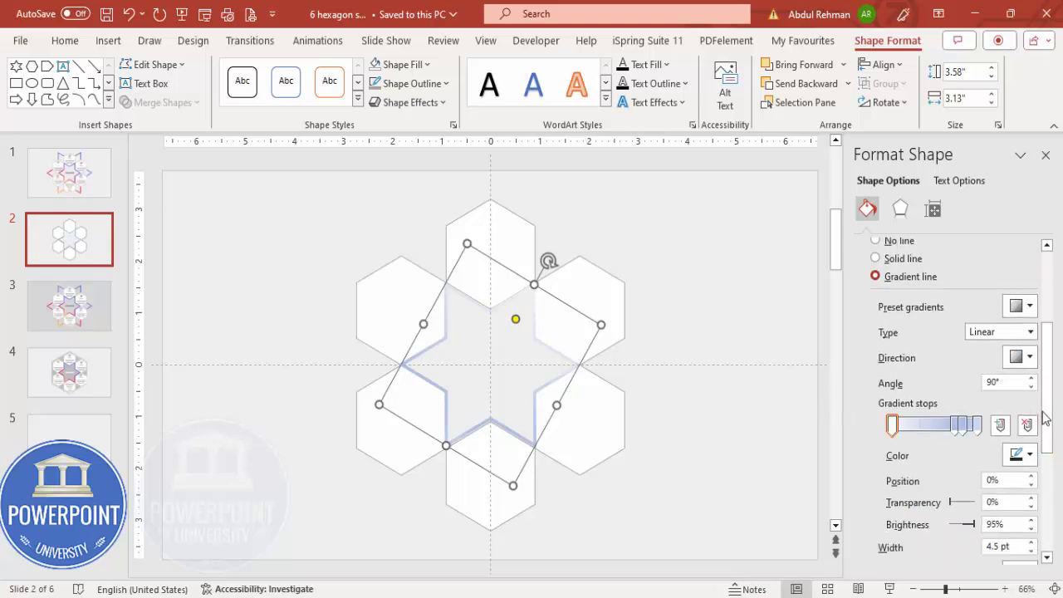
left_click(1015, 454)
left_click(1001, 389)
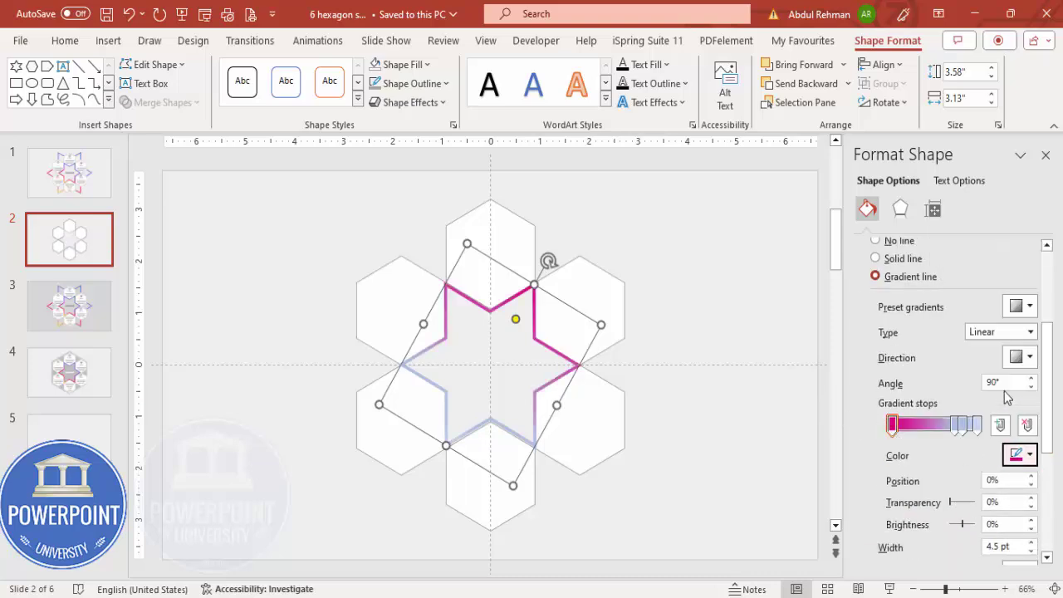
left_click_drag(955, 433, 929, 430)
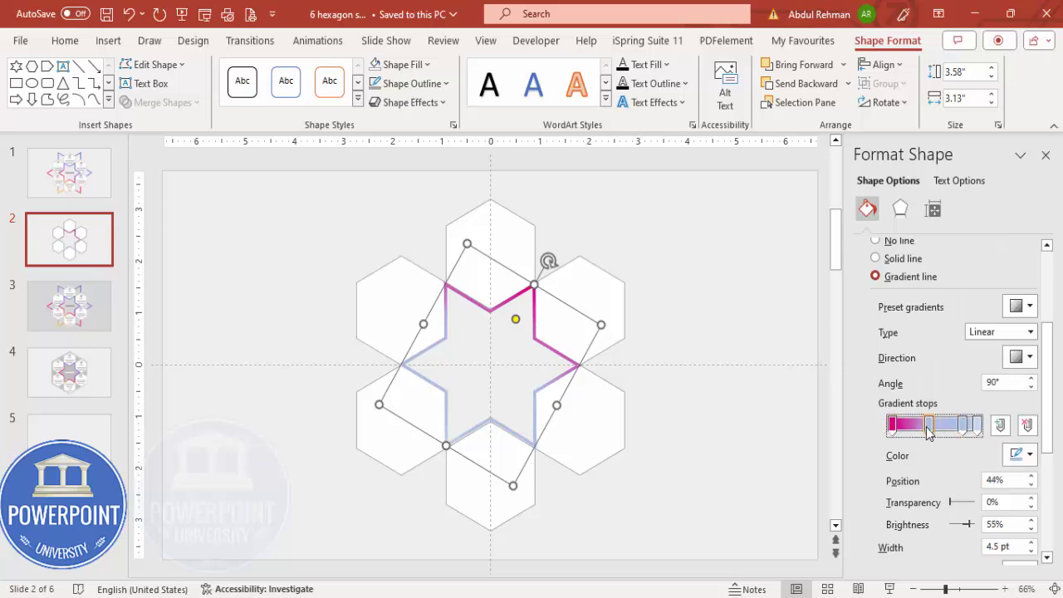
left_click(1016, 454)
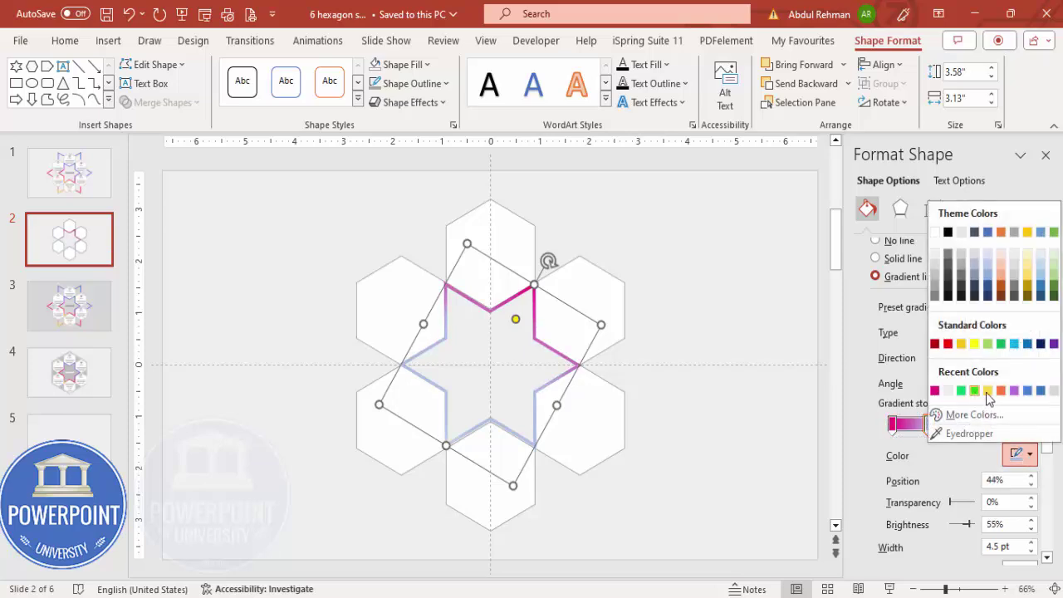
left_click(1001, 391)
left_click_drag(935, 432, 923, 432)
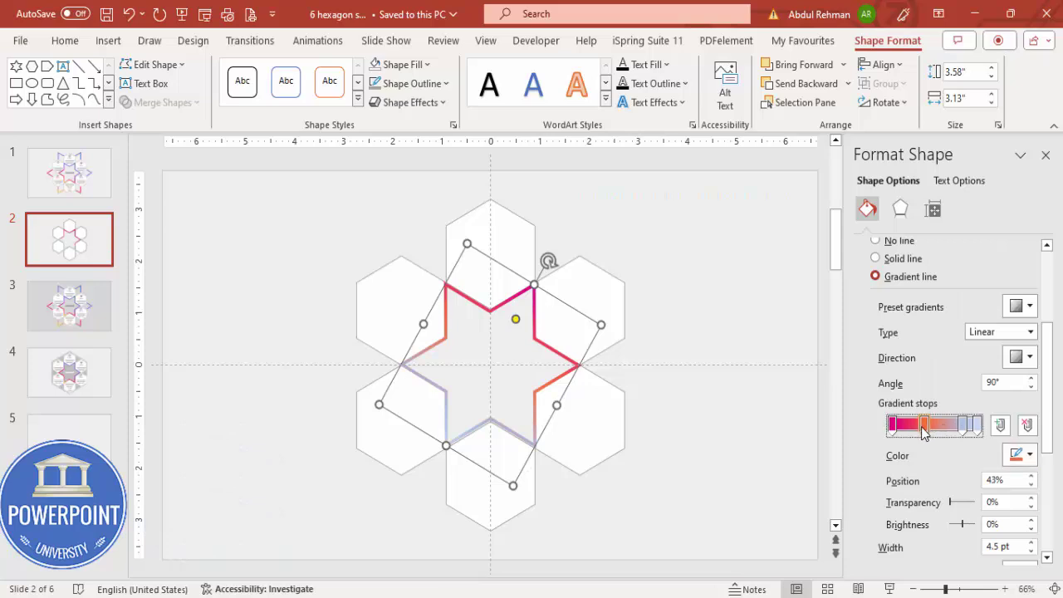
Make the right-hand gradient stop green and shift the orange and green stops left
left_click(966, 428)
left_click(1018, 454)
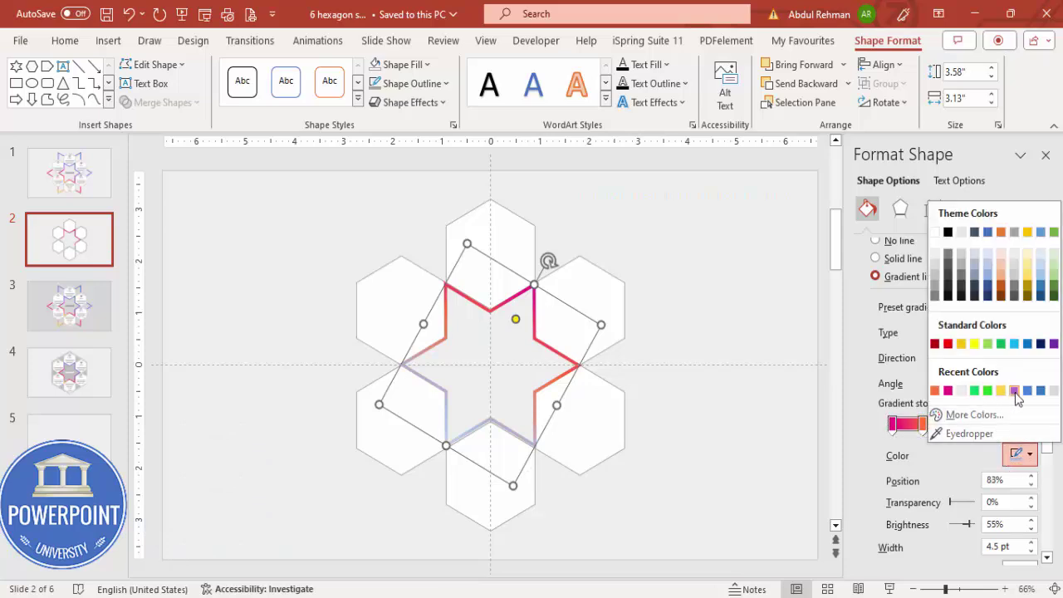
left_click(976, 390)
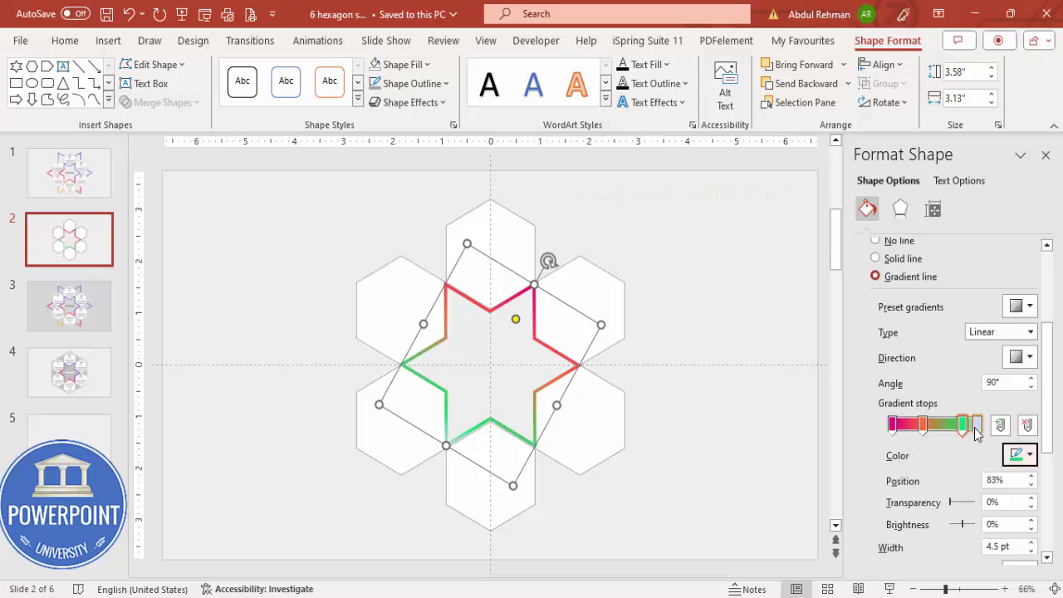
left_click_drag(843, 417, 735, 418)
left_click_drag(853, 429, 833, 428)
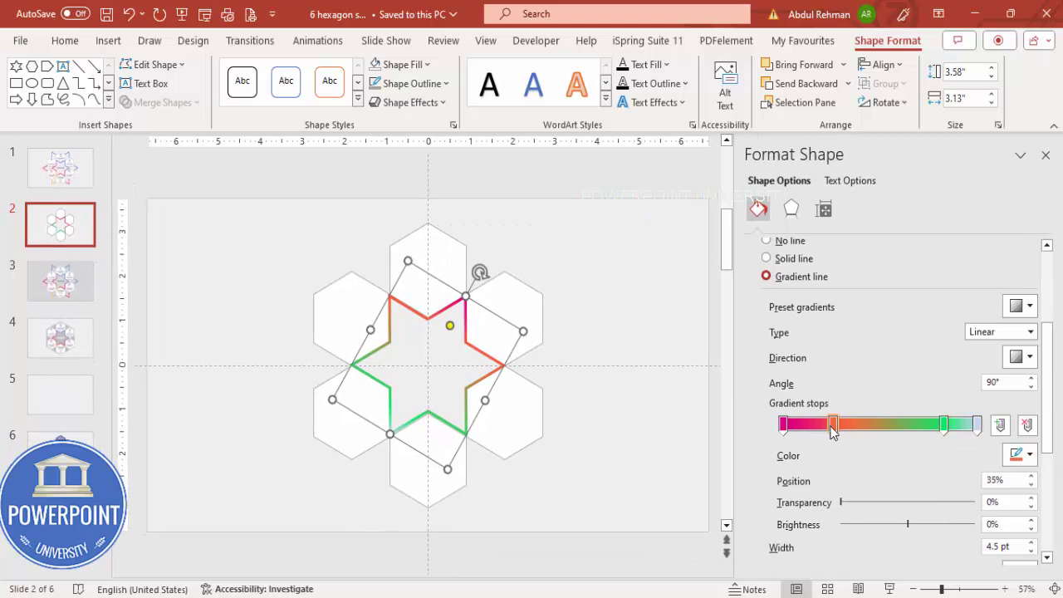
left_click_drag(944, 427, 872, 428)
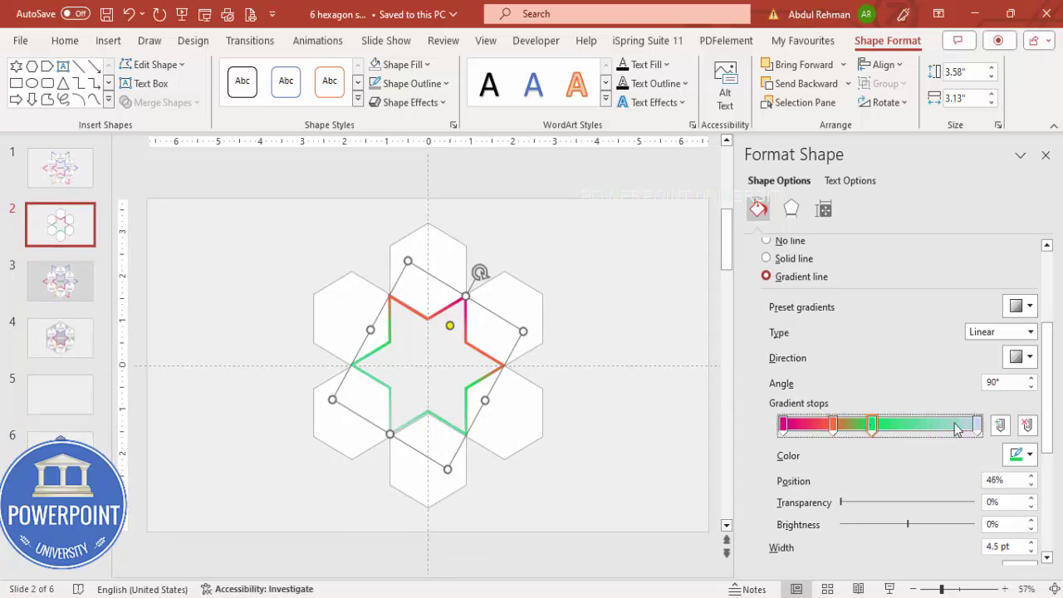
Add a blue gradient stop at 73% and make the 100% stop purple
left_click(925, 427)
left_click(1029, 456)
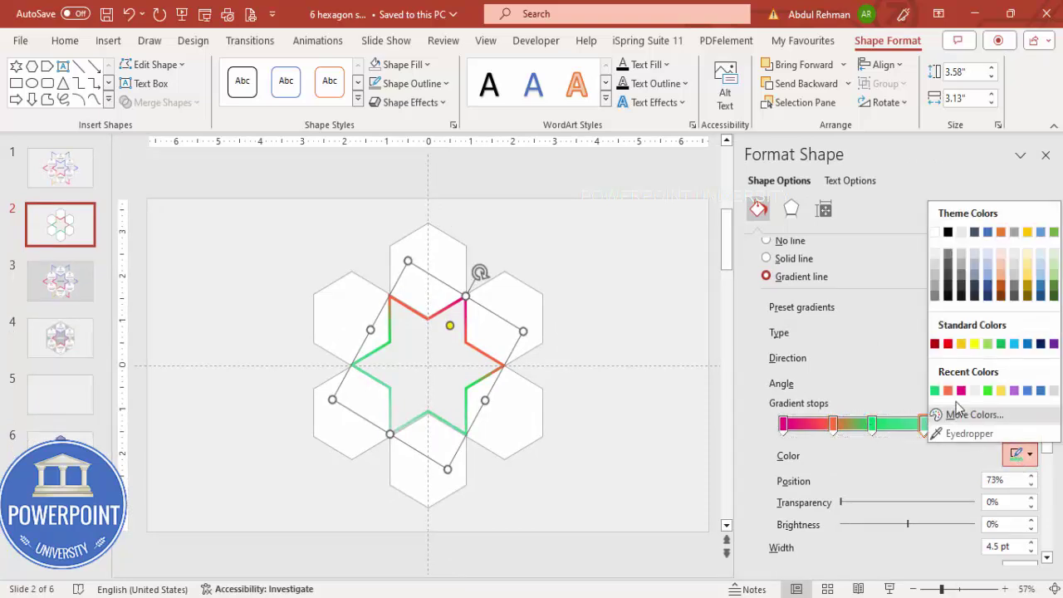
left_click(1031, 389)
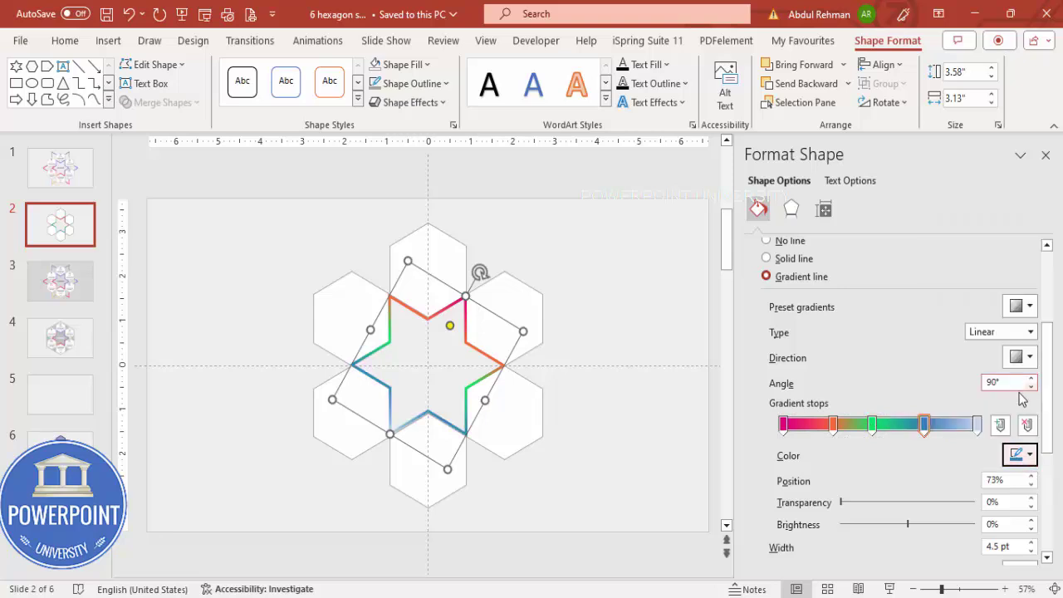
left_click(978, 427)
left_click(1030, 455)
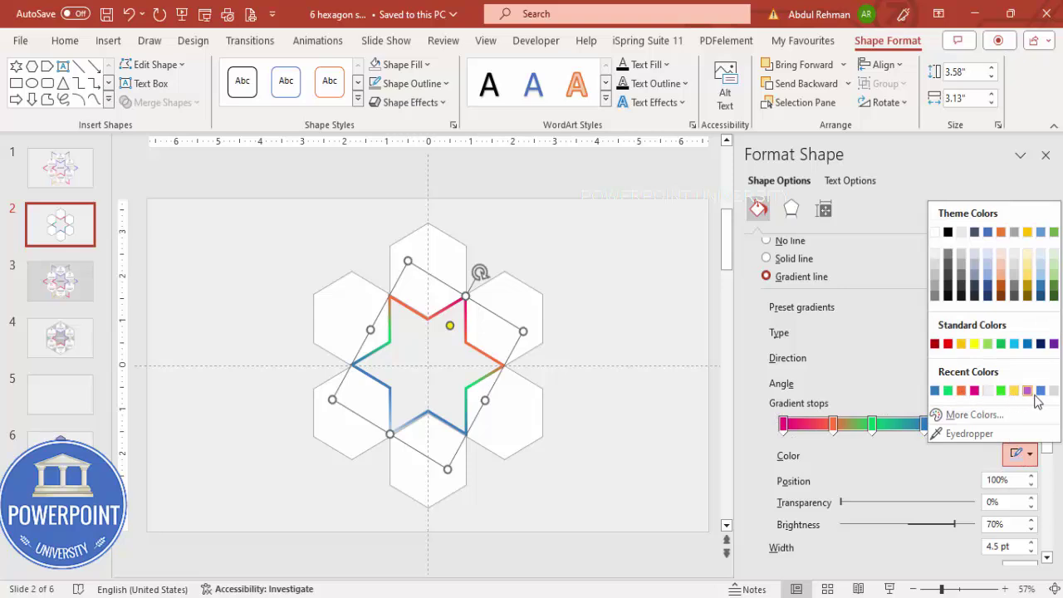
left_click(1027, 390)
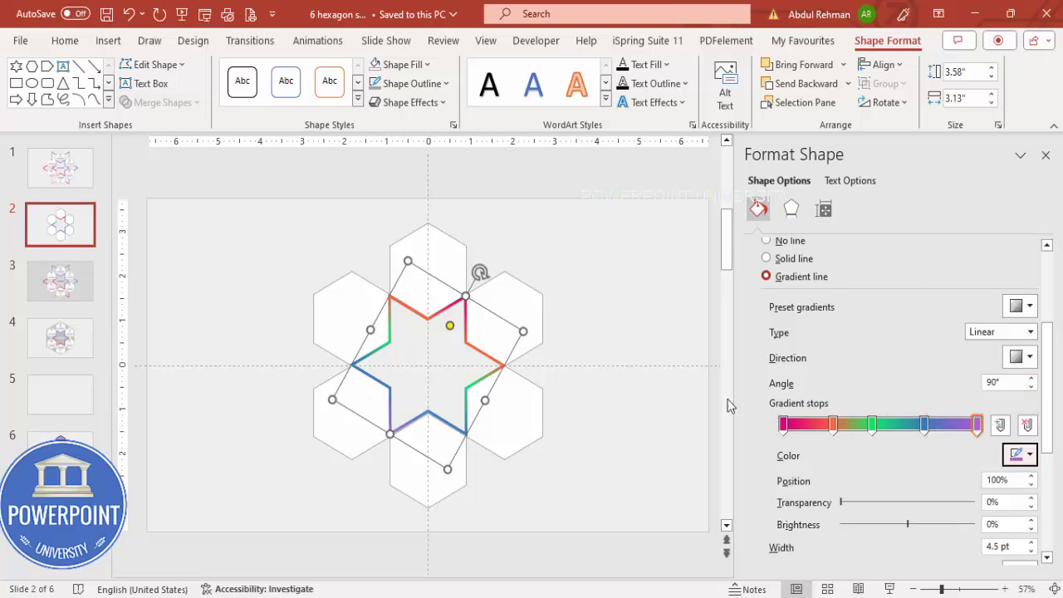
left_click(669, 402)
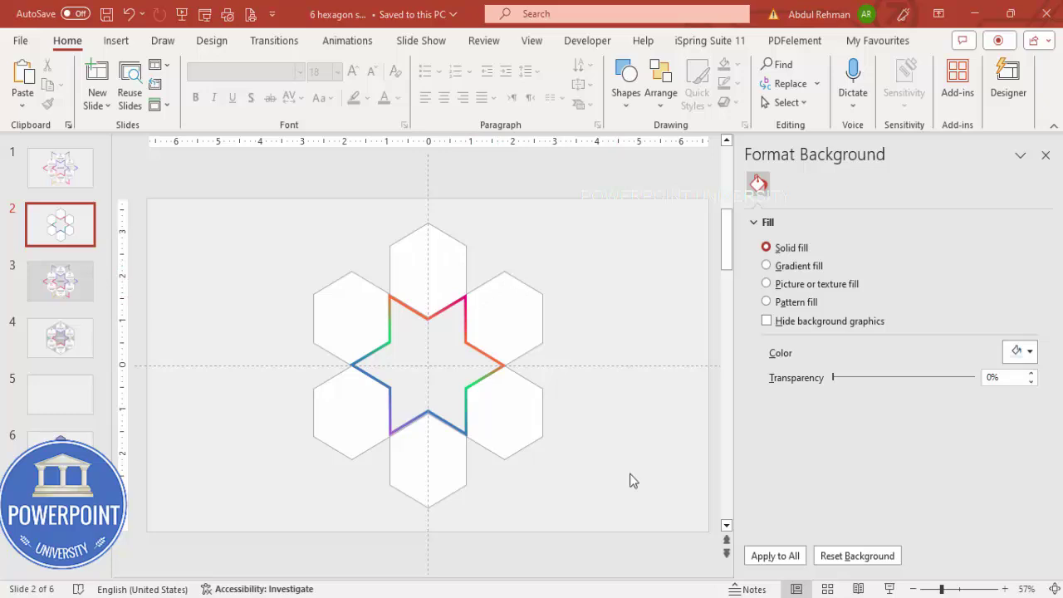
Apply the Outer Offset Bottom Right shadow preset to the hexagon group
left_click(447, 264)
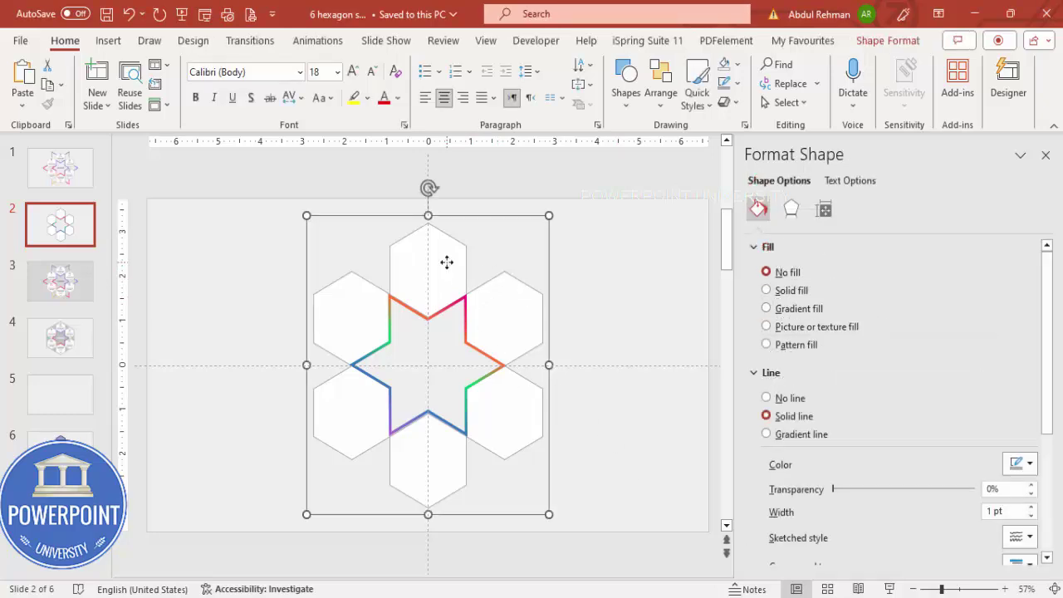
left_click(791, 209)
left_click(785, 249)
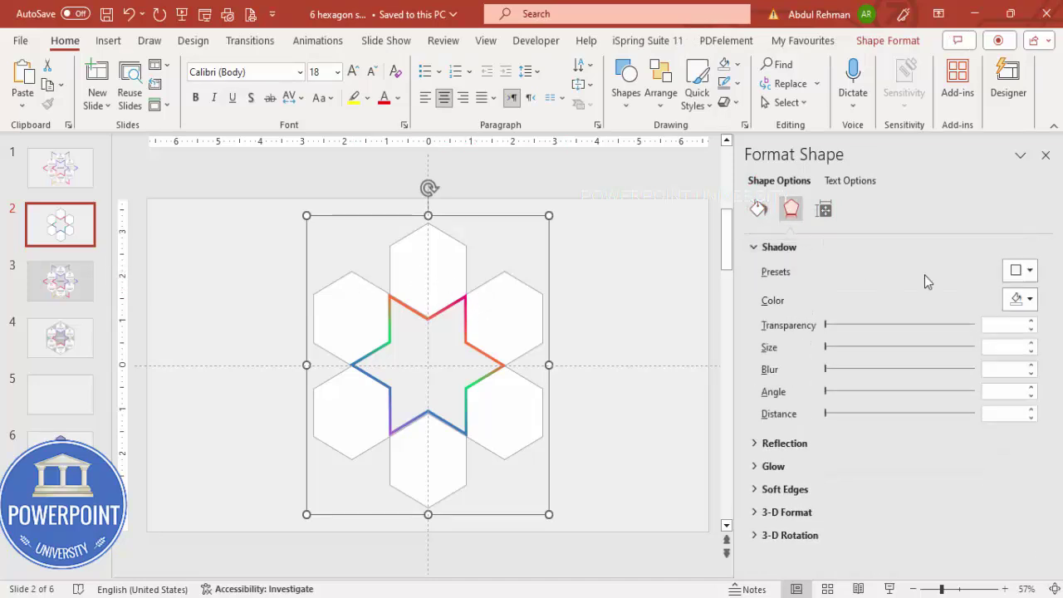
left_click(1028, 274)
left_click(944, 411)
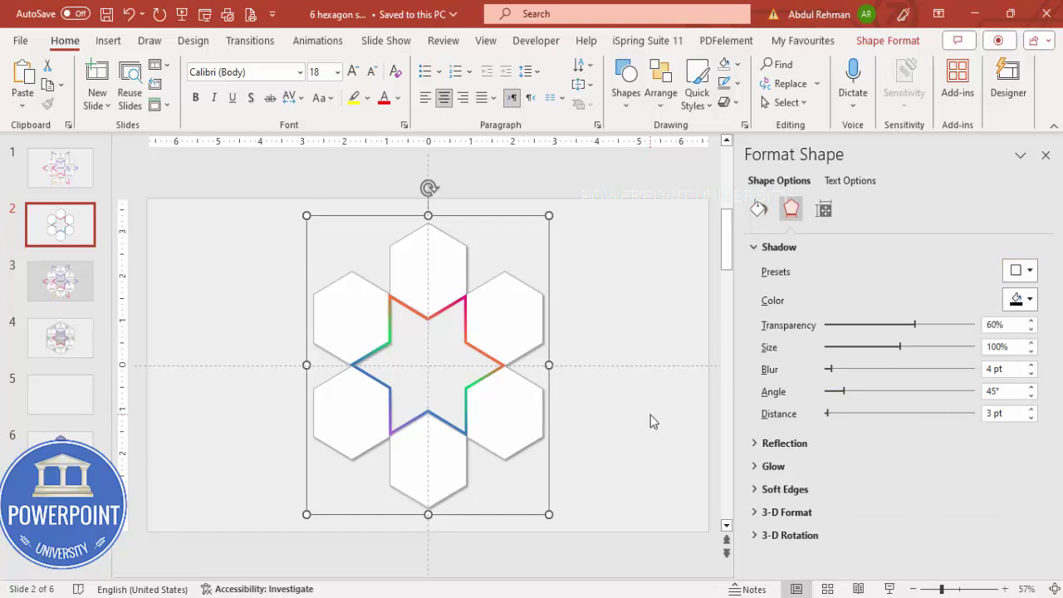
left_click(577, 235)
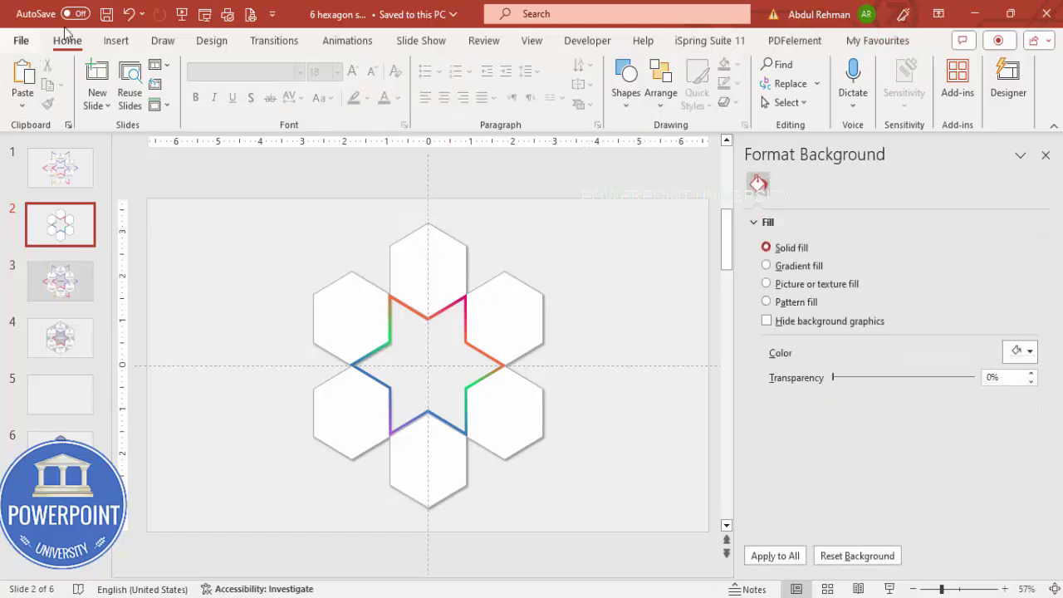
left_click(117, 42)
left_click(363, 83)
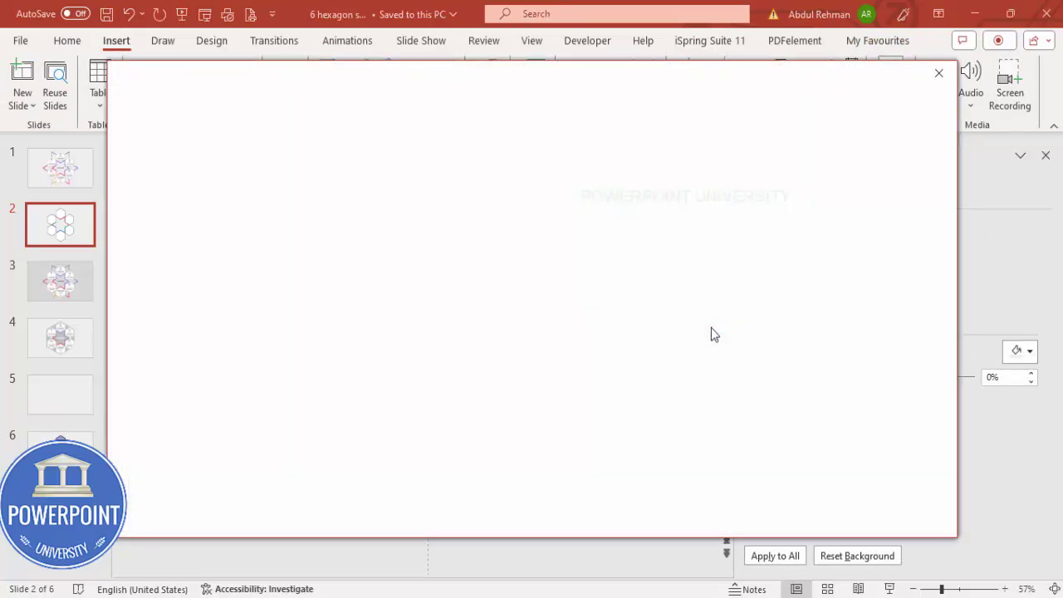
Pick the head, bar chart, battery, beach ball, screen and binoculars icons and insert all six
scroll(742, 376, "down", 5)
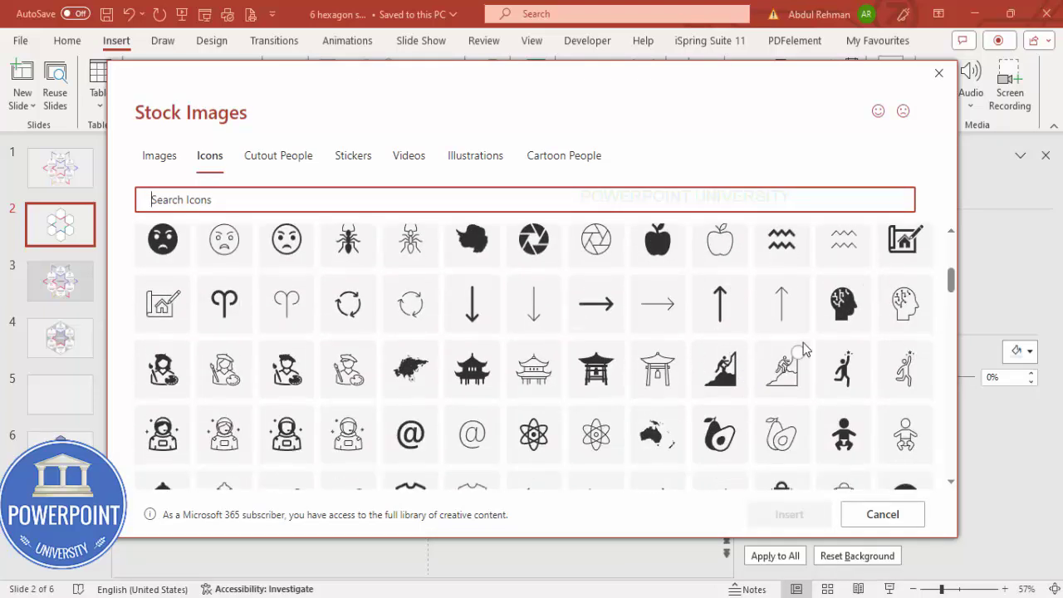
left_click(849, 303)
scroll(702, 372, "down", 1)
scroll(700, 374, "down", 6)
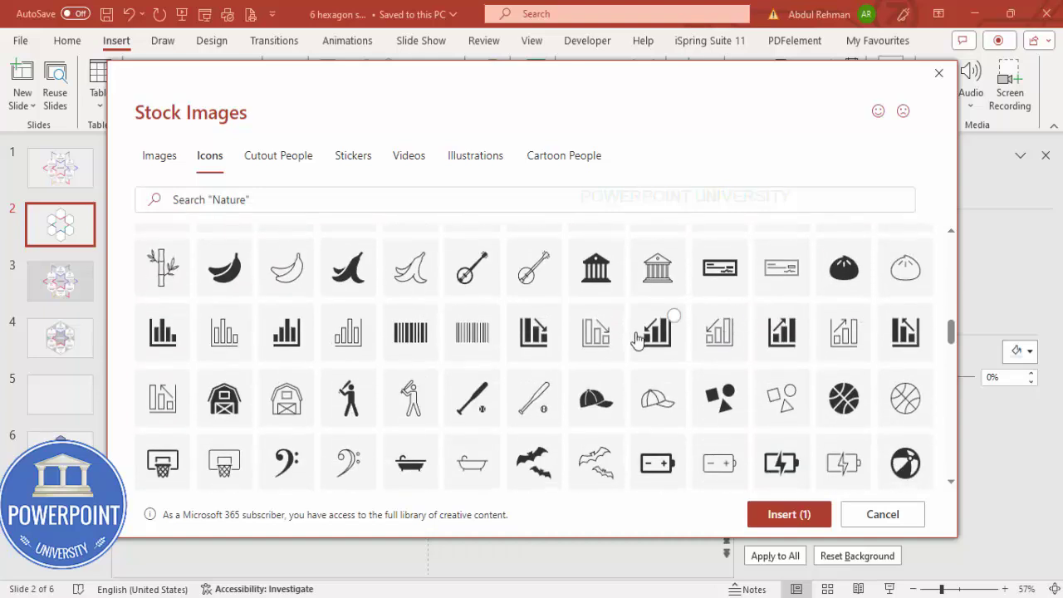
left_click(770, 347)
scroll(772, 353, "down", 1)
scroll(772, 353, "down", 2)
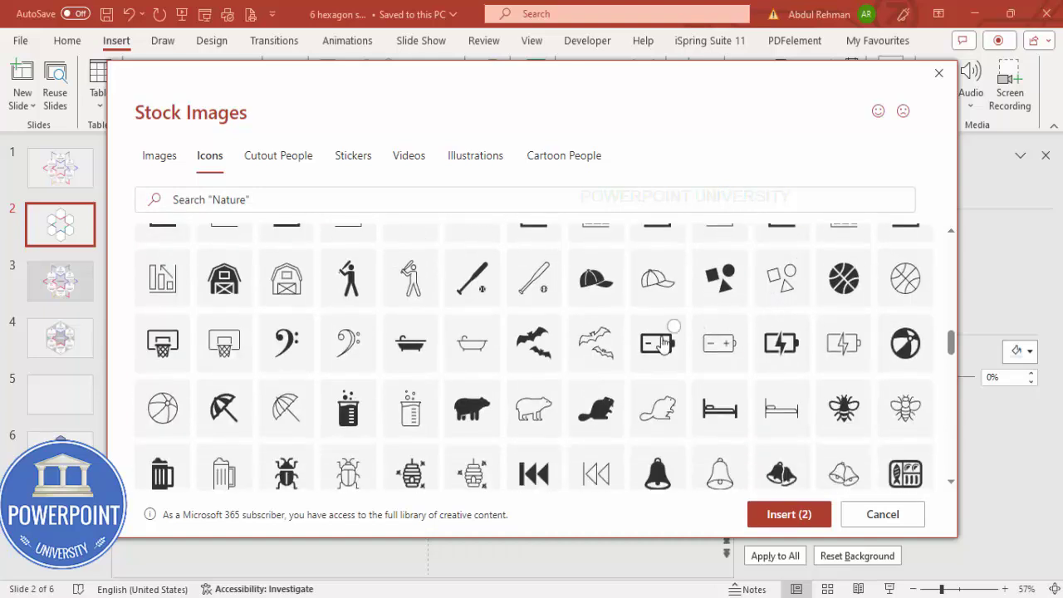
left_click(774, 283)
scroll(798, 283, "down", 1)
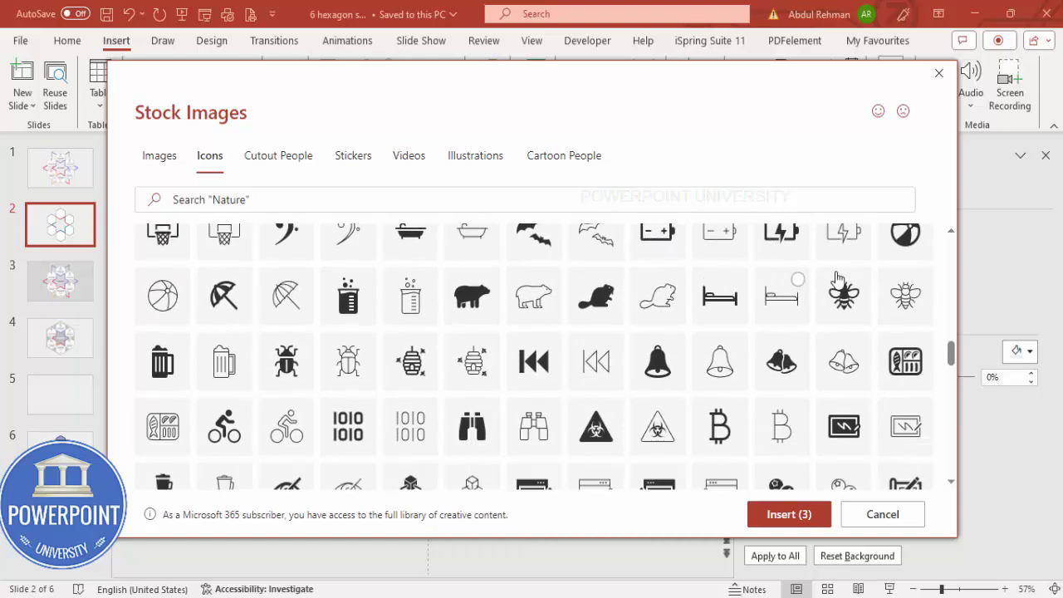
left_click(898, 239)
left_click(831, 426)
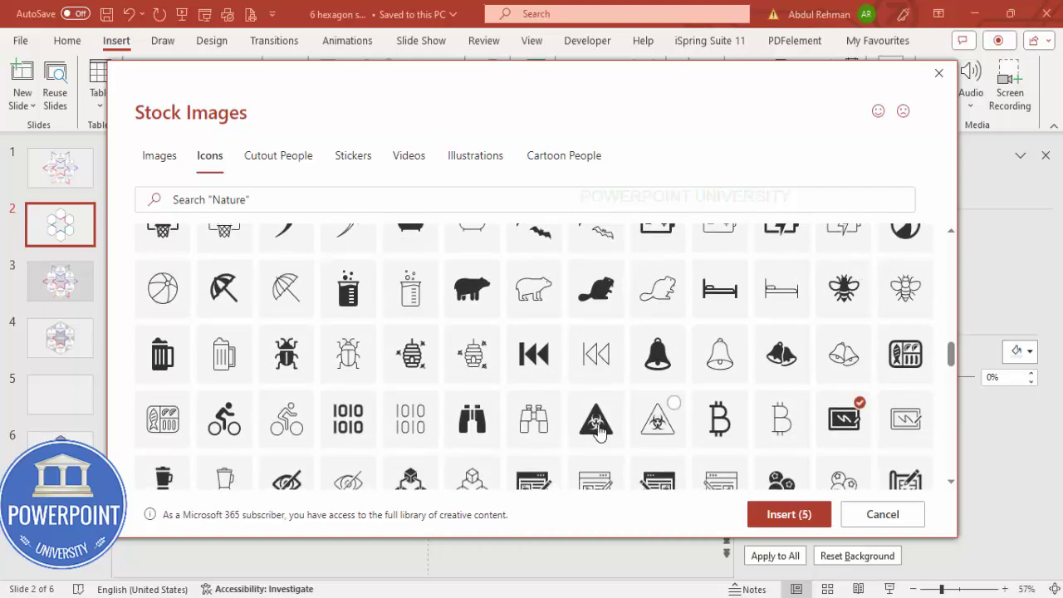
left_click(471, 422)
left_click(774, 513)
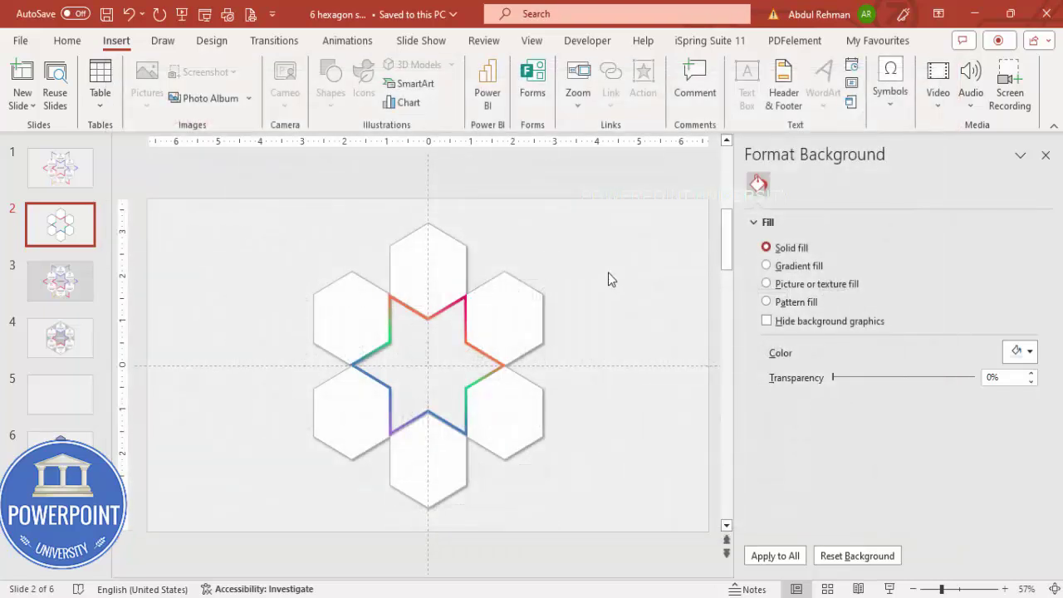
Move the stack of six 1-inch black icons off the hexagon ring to the slide's top right
left_click_drag(455, 383, 617, 258)
left_click(943, 74)
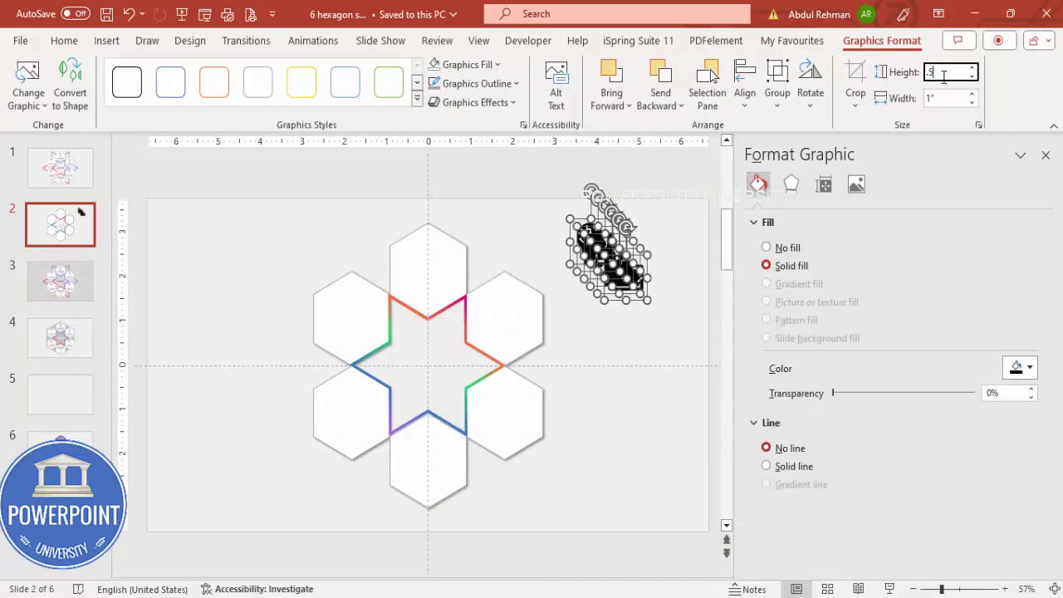